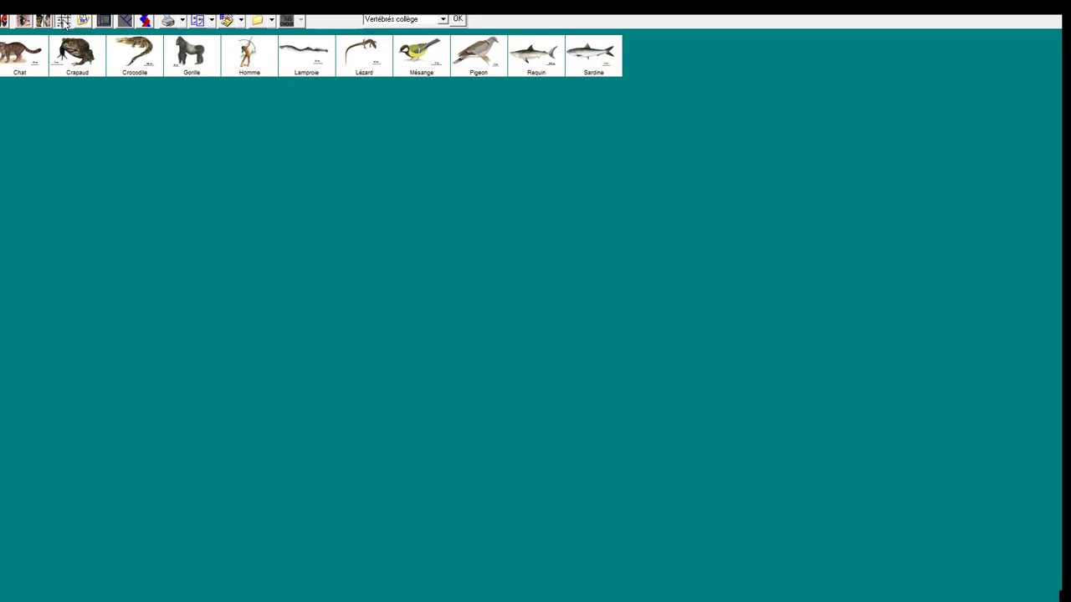
# Start a character table for the Vertébrés collège collection and add Chat, Crapaud, Crocodile, Gorille, Homme and Lamproie as species.
pyautogui.click(64, 24)
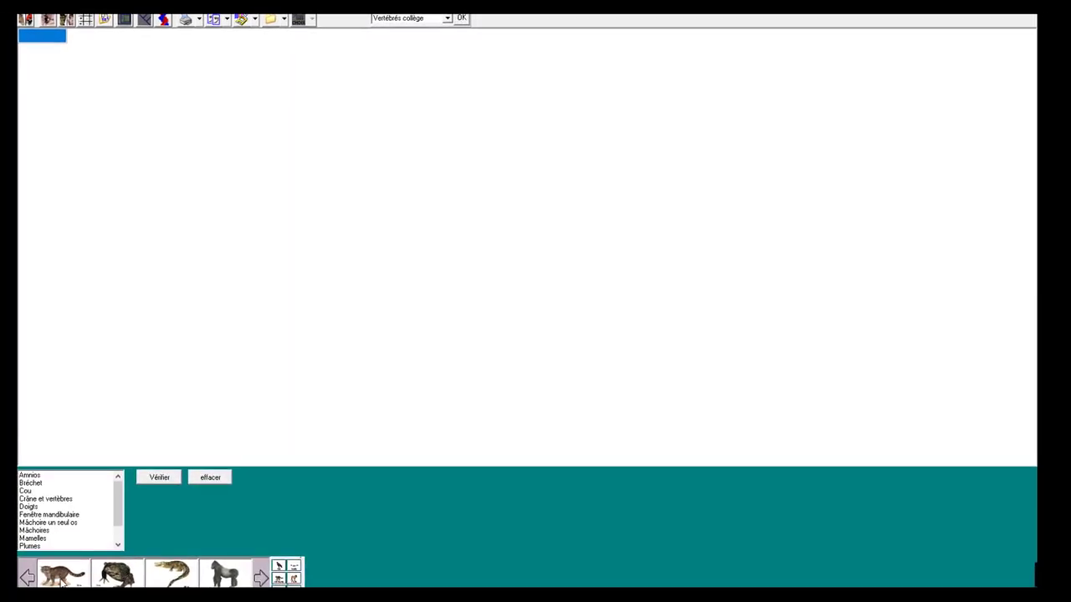
pyautogui.click(62, 575)
pyautogui.click(116, 574)
pyautogui.click(171, 575)
pyautogui.click(223, 575)
pyautogui.click(260, 577)
pyautogui.click(295, 577)
pyautogui.click(205, 576)
pyautogui.click(258, 576)
pyautogui.click(295, 577)
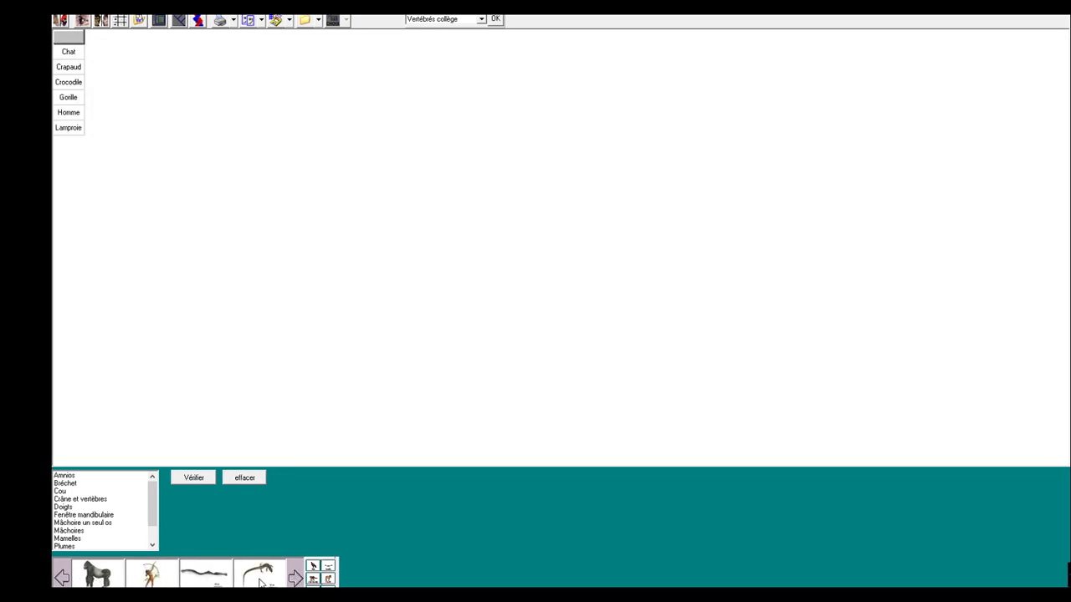
# Add the remaining species Lézard, Mésange, Pigeon, Requin and Sardine to the table.
pyautogui.click(261, 577)
pyautogui.click(294, 578)
pyautogui.click(294, 577)
pyautogui.click(295, 577)
pyautogui.click(171, 579)
pyautogui.click(205, 581)
pyautogui.click(295, 577)
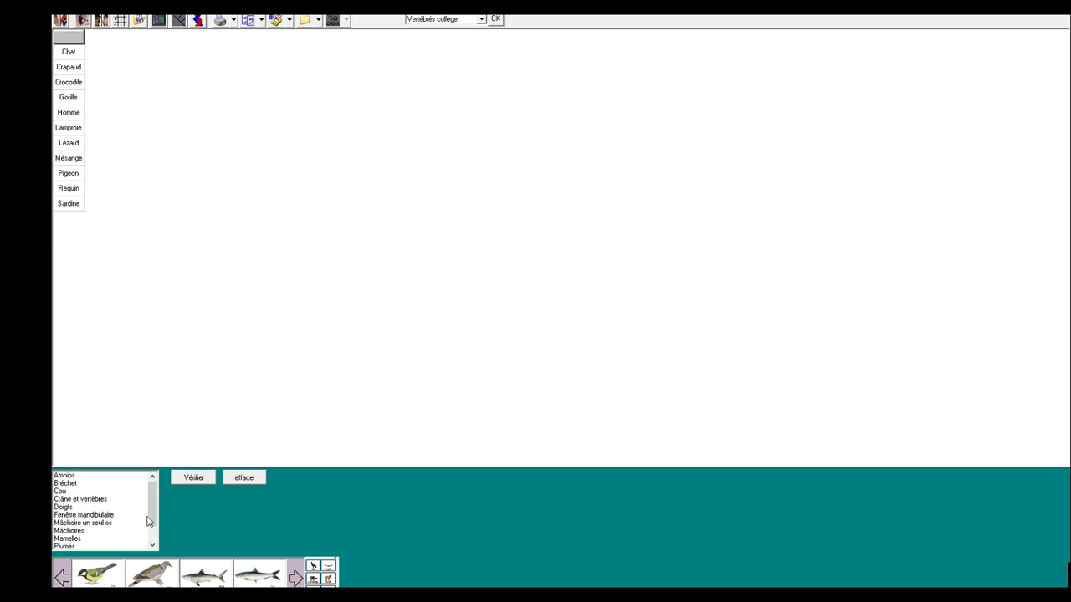
# Add the characters Amnios, Bréchet, Cou, Crâne et vertèbres and Doigts as table columns.
pyautogui.click(65, 476)
pyautogui.click(79, 484)
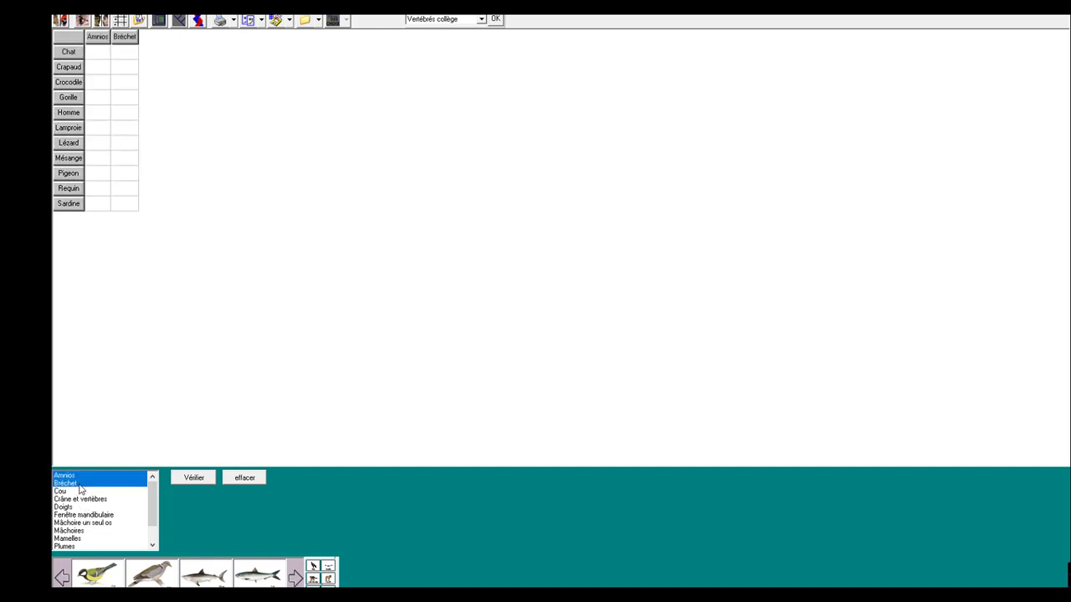
pyautogui.click(77, 492)
pyautogui.click(89, 499)
pyautogui.click(88, 508)
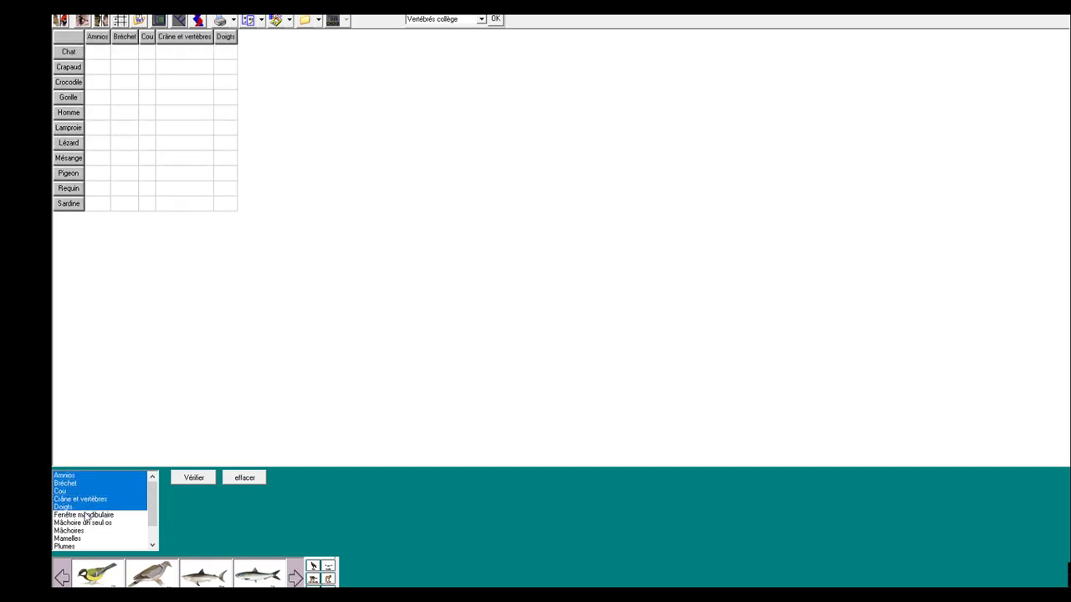
# Add columns for Fenêtre mandibulaire, Mâchoire un seul os, Mâchoires, Mamelles and Plumes.
pyautogui.click(88, 515)
pyautogui.click(91, 523)
pyautogui.click(100, 530)
pyautogui.click(113, 539)
pyautogui.click(125, 546)
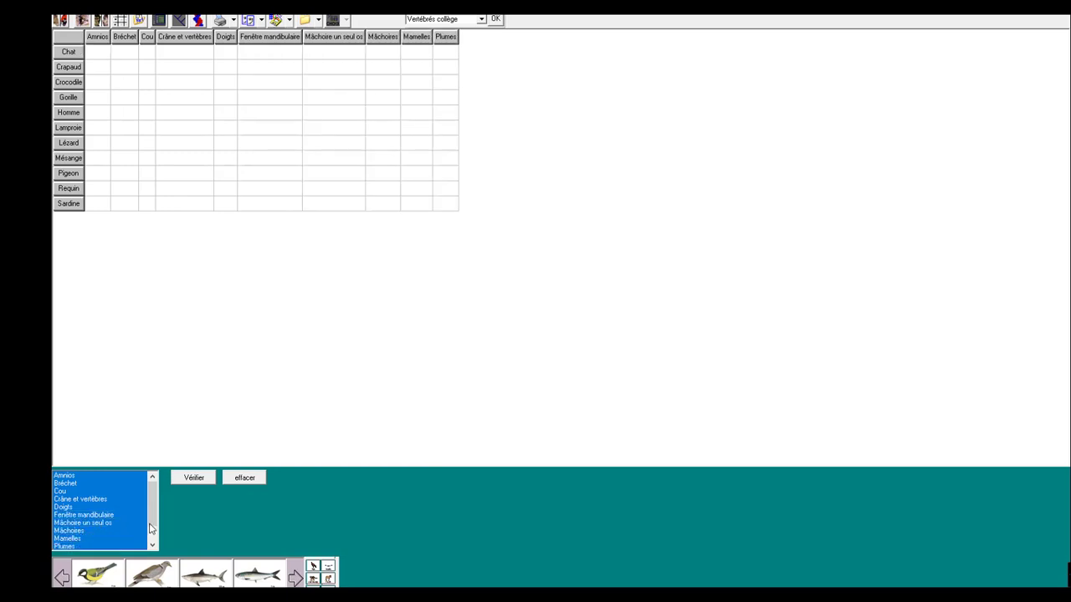
# Select the characters Plus de 3 vertèbres cervicales and Squelette osseux for the table as well.
pyautogui.scroll(-1, 154, 510)
pyautogui.click(109, 530)
pyautogui.click(92, 538)
pyautogui.click(94, 547)
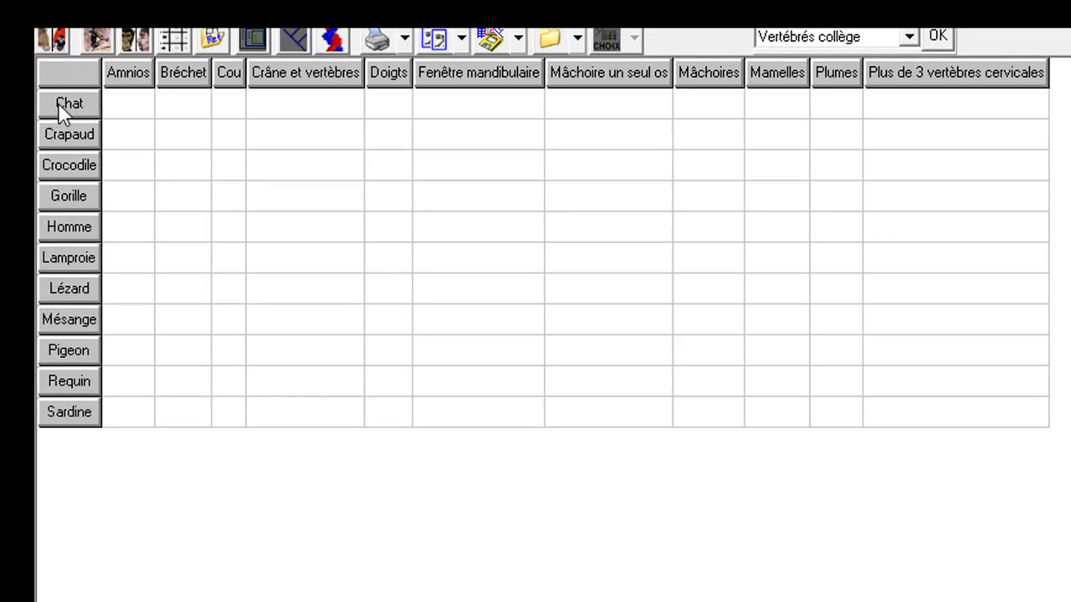
# Check the amnios illustration, then set Amnios to Présent for Chat and Absent for Crapaud.
pyautogui.click(136, 106)
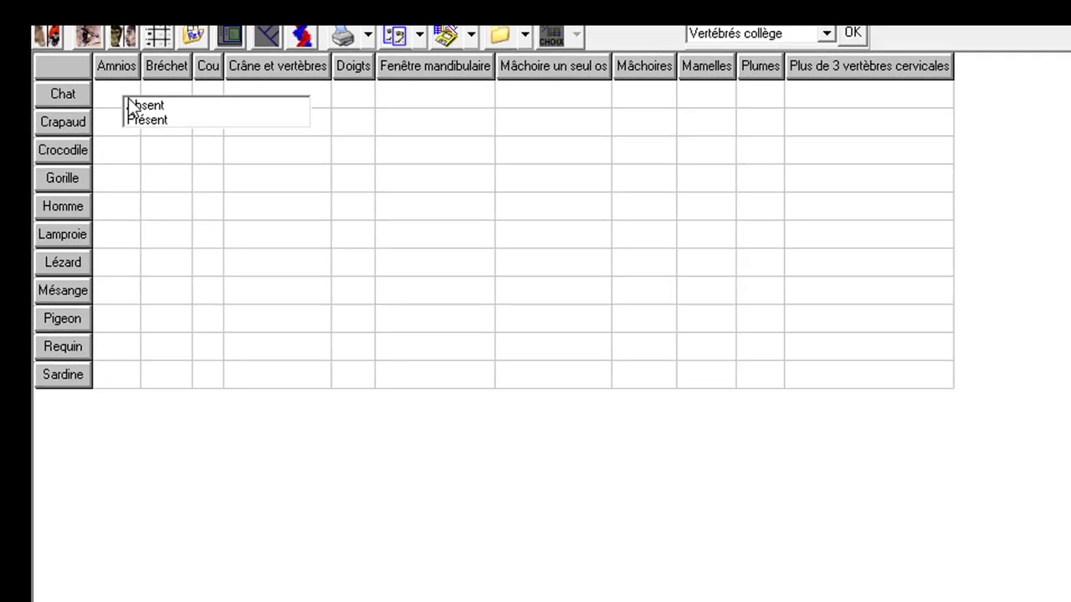
pyautogui.click(220, 190)
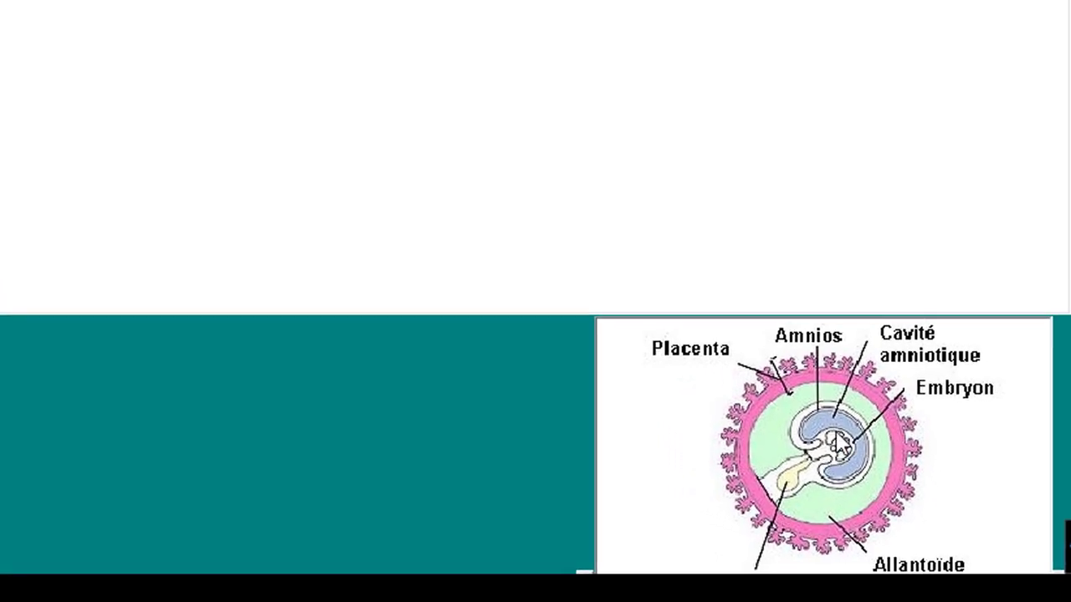
pyautogui.click(44, 41)
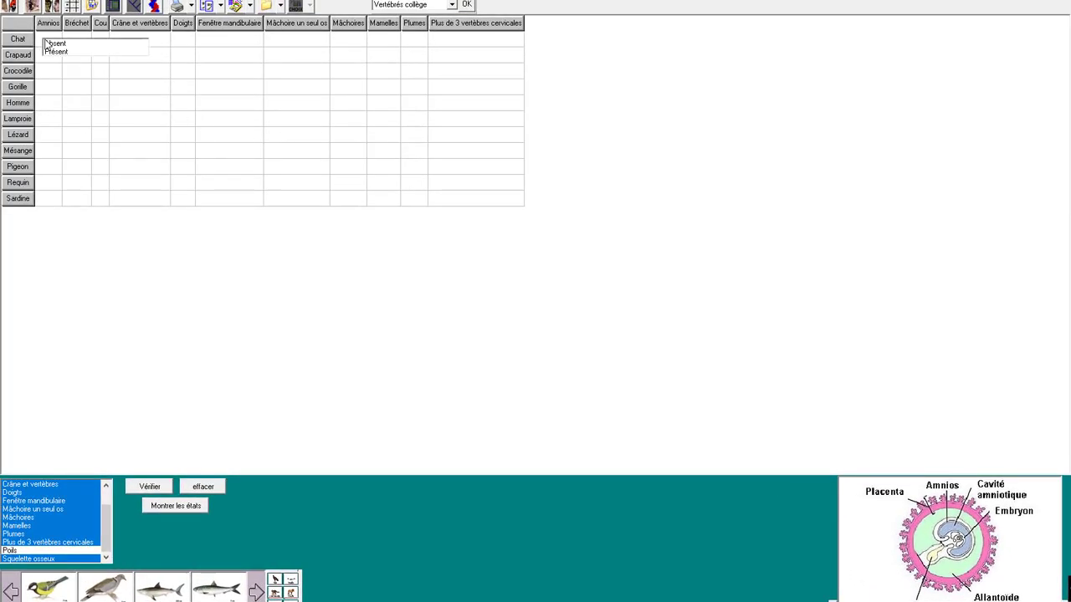
pyautogui.click(56, 52)
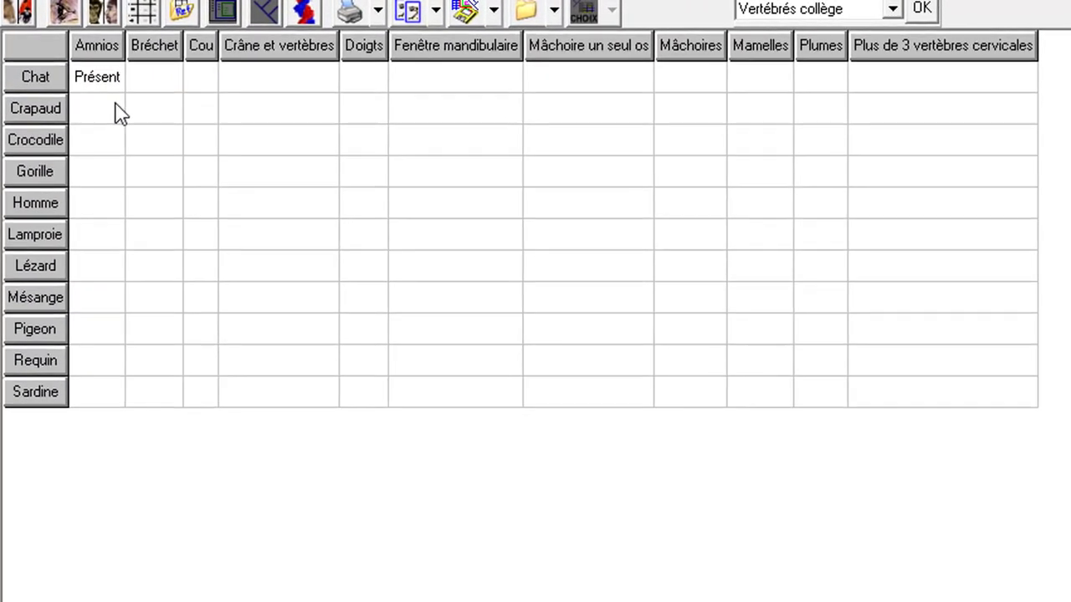
pyautogui.click(97, 109)
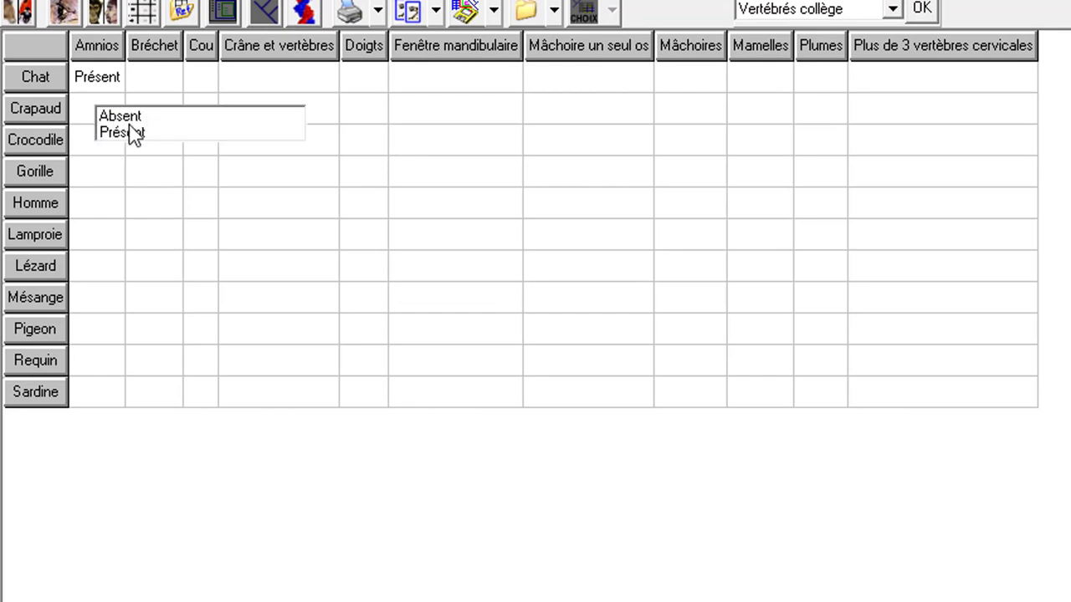
pyautogui.click(122, 117)
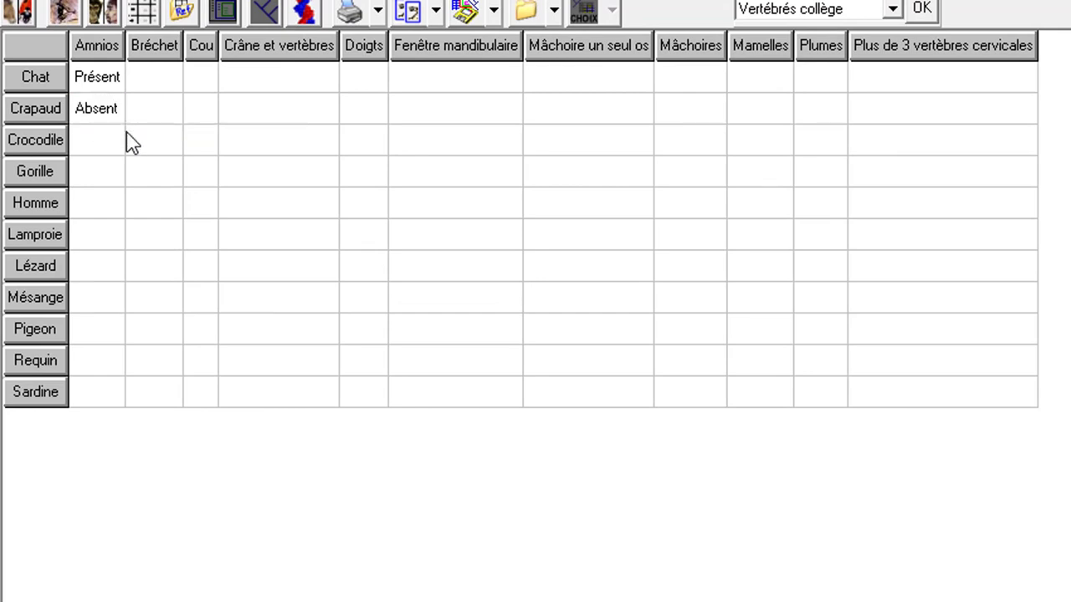
# Set Amnios to Présent for Crocodile, Gorille and Homme.
pyautogui.click(97, 144)
pyautogui.click(118, 165)
pyautogui.click(97, 182)
pyautogui.click(108, 175)
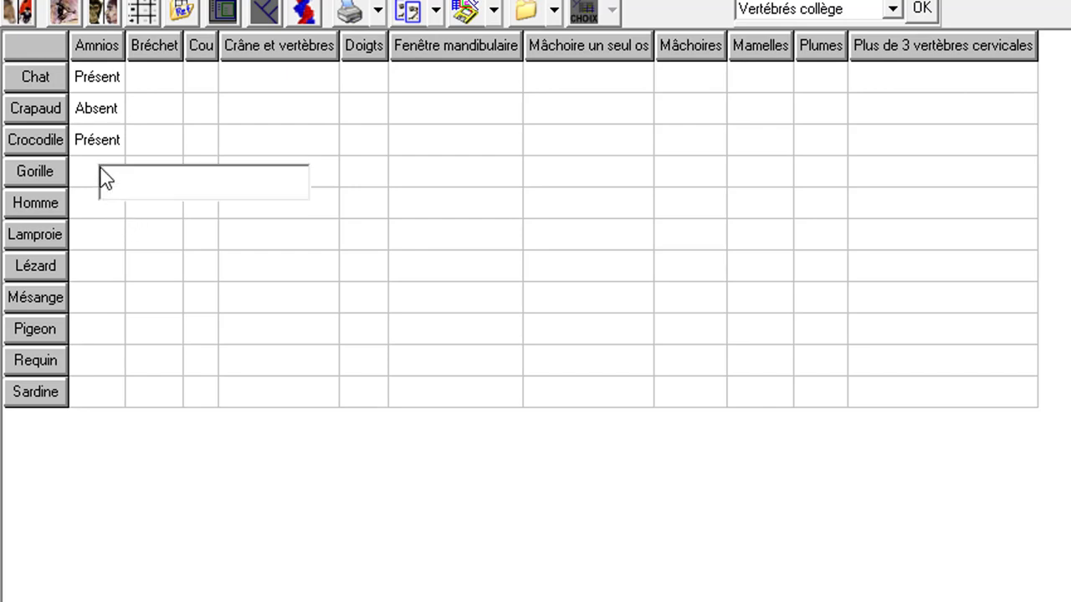
pyautogui.click(124, 194)
pyautogui.click(98, 216)
pyautogui.click(120, 239)
# Set Amnios to Absent for Lamproie and to Présent for Lézard, Mésange and Pigeon.
pyautogui.click(93, 244)
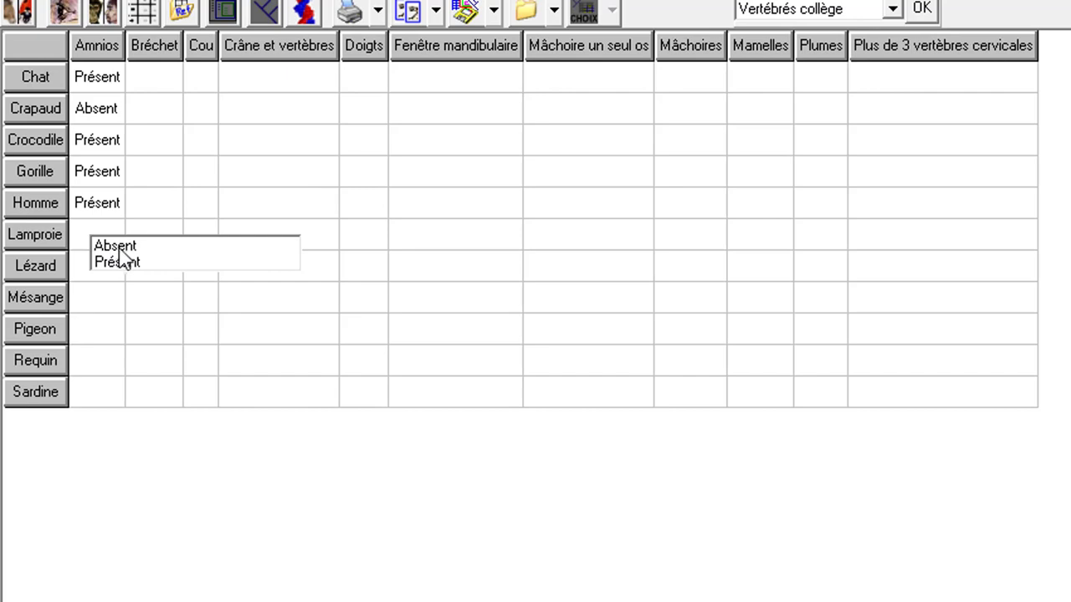
pyautogui.click(118, 249)
pyautogui.click(106, 271)
pyautogui.click(127, 296)
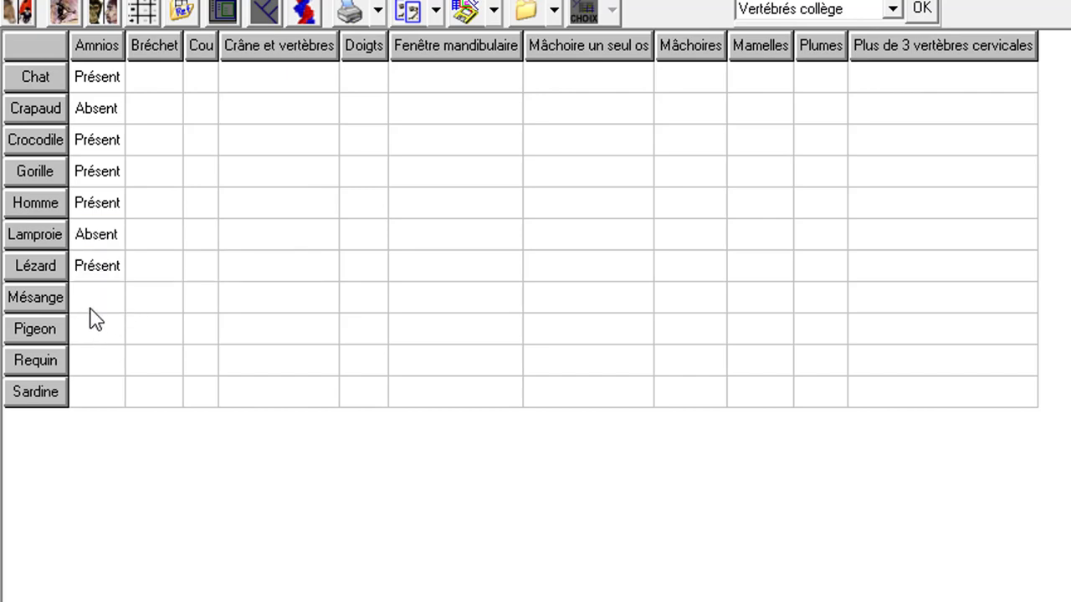
pyautogui.click(93, 303)
pyautogui.click(119, 322)
pyautogui.click(94, 339)
pyautogui.click(119, 364)
# Complete the Amnios column by setting Requin and Sardine to Absent.
pyautogui.click(89, 366)
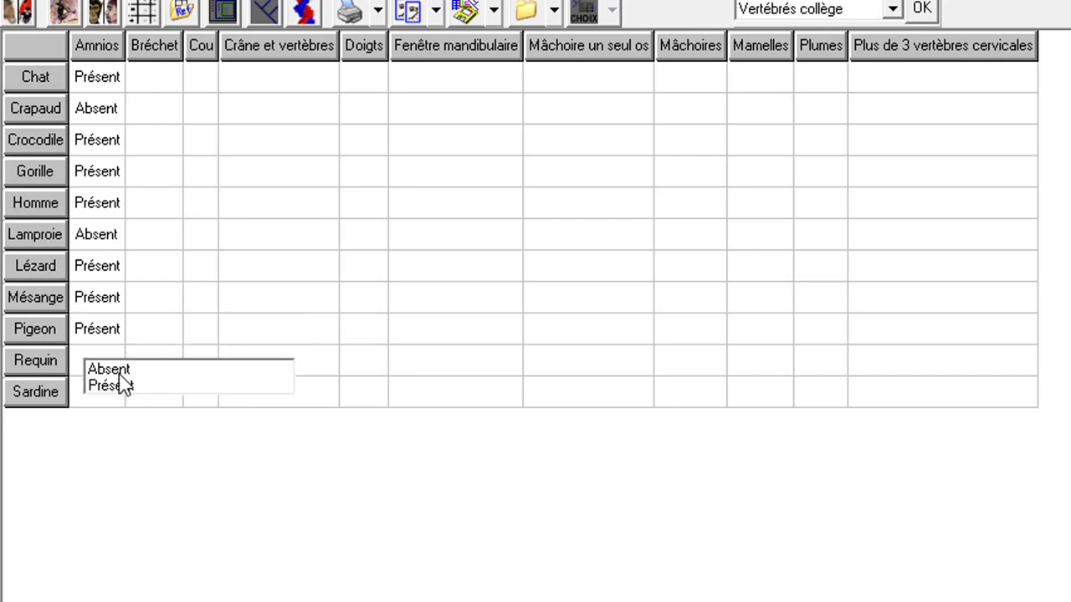
pyautogui.click(112, 370)
pyautogui.click(100, 400)
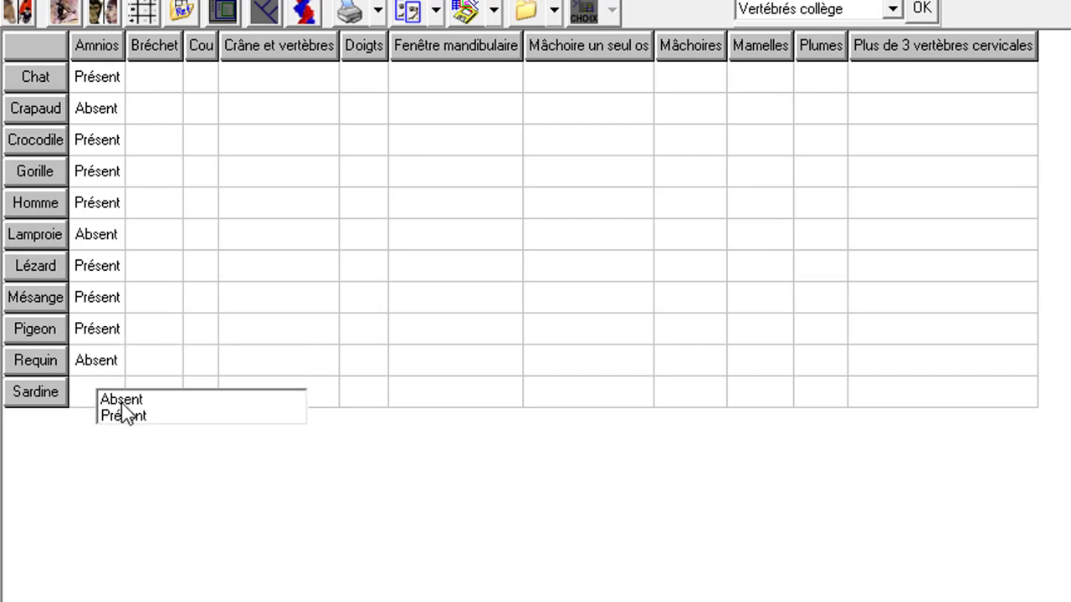
pyautogui.click(121, 400)
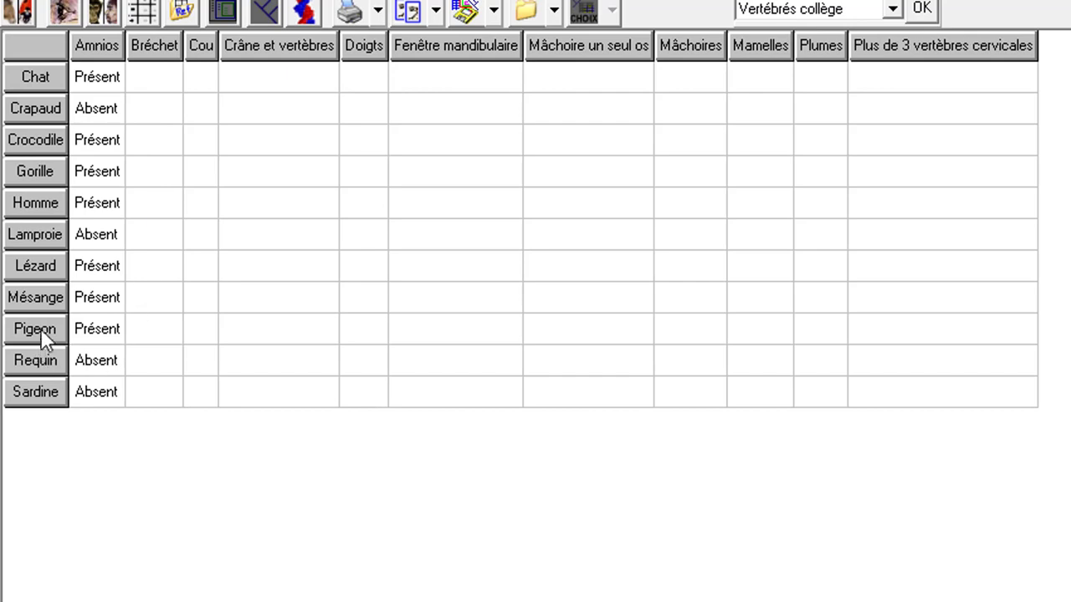
# Consult the pigeon's skeleton illustration and set Bréchet to Présent for Pigeon and Mésange.
pyautogui.click(143, 338)
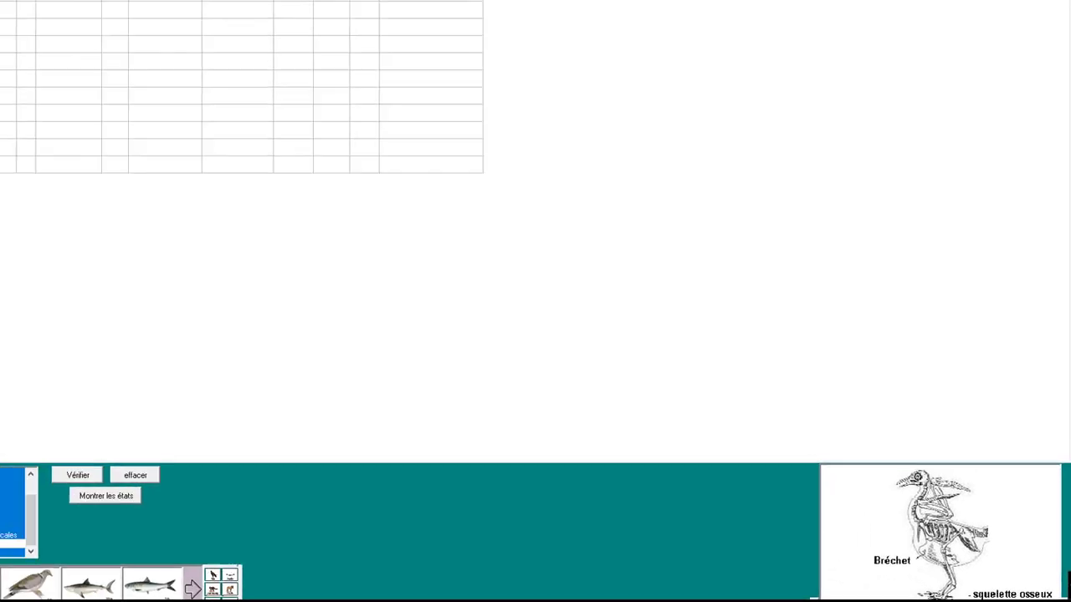
pyautogui.click(70, 173)
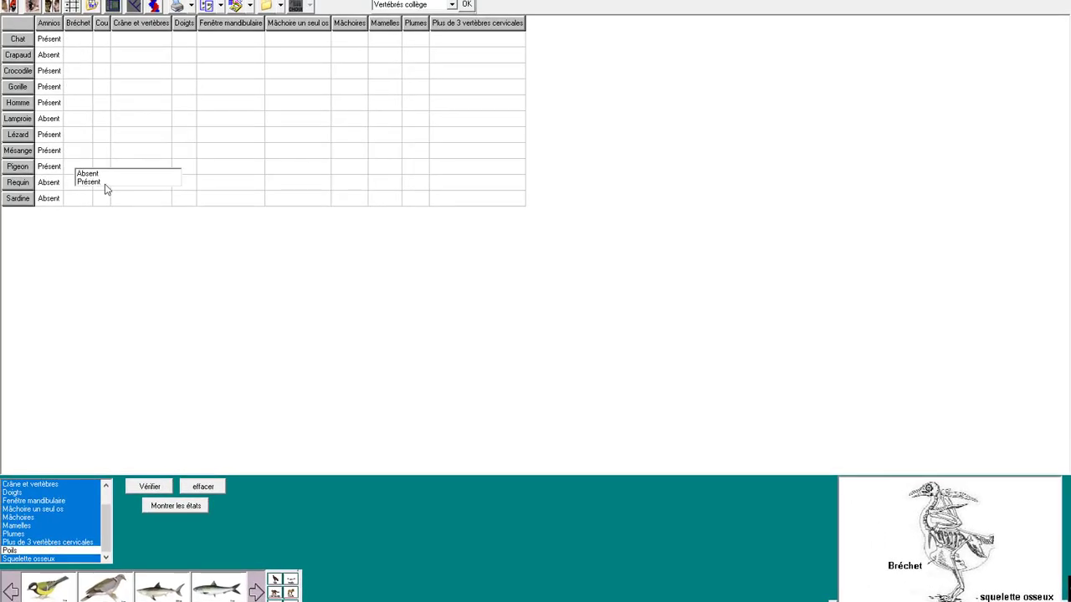
pyautogui.click(88, 182)
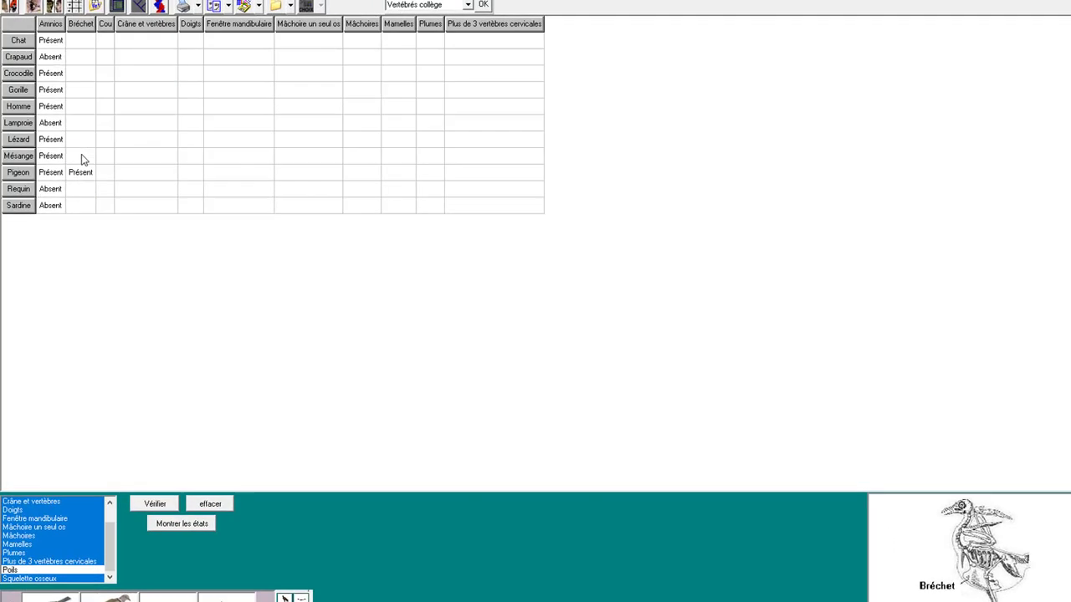
pyautogui.click(80, 152)
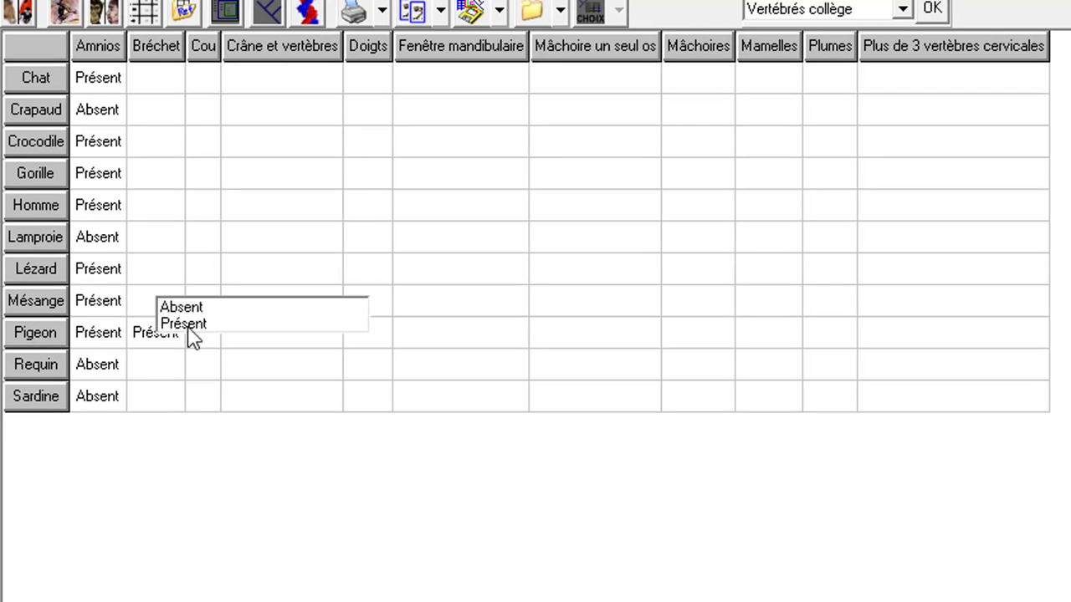
pyautogui.click(188, 326)
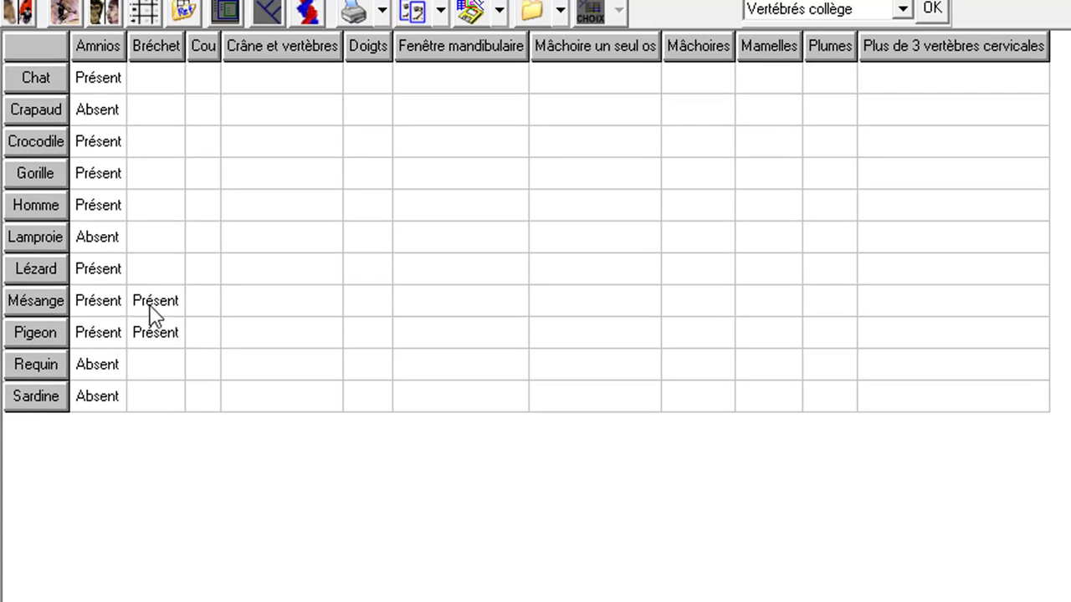
# Set Bréchet to Absent for Chat, Crapaud, Crocodile, Gorille and Homme.
pyautogui.click(174, 85)
pyautogui.click(180, 89)
pyautogui.click(184, 108)
pyautogui.click(186, 118)
pyautogui.click(161, 145)
pyautogui.click(160, 150)
pyautogui.click(174, 171)
pyautogui.click(179, 178)
pyautogui.click(169, 209)
pyautogui.click(189, 217)
# Set Bréchet to Absent for Lamproie, Lézard, Pigeon, Requin and Sardine.
pyautogui.click(168, 238)
pyautogui.click(179, 247)
pyautogui.click(172, 276)
pyautogui.click(179, 280)
pyautogui.click(151, 351)
pyautogui.click(153, 360)
pyautogui.click(173, 368)
pyautogui.click(176, 373)
pyautogui.click(169, 400)
pyautogui.click(176, 404)
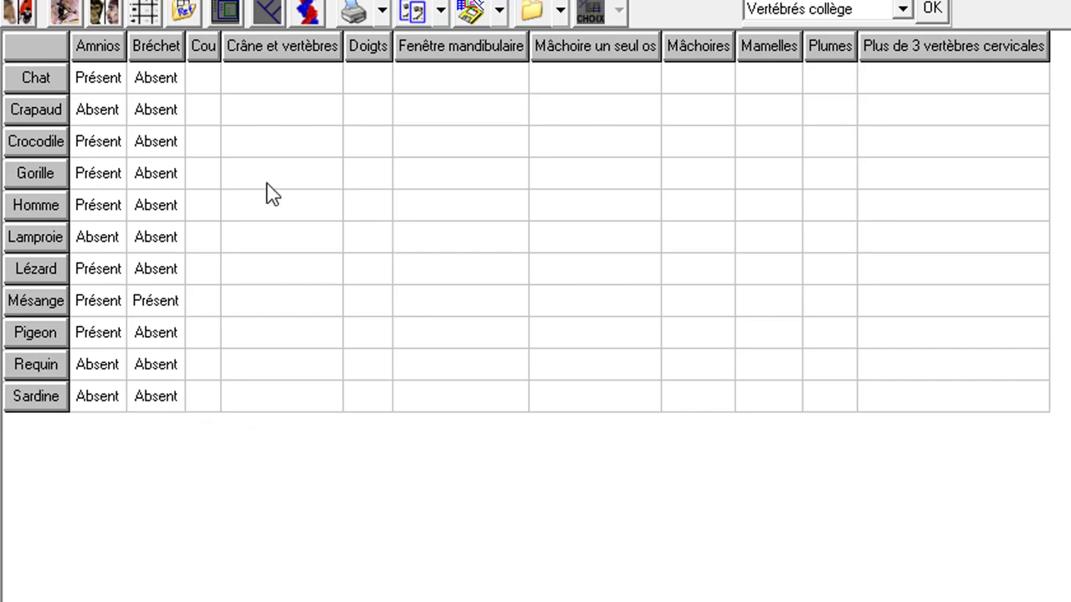
# Bring up the fully completed character table and open it in the nested-box classification view.
pyautogui.click(184, 10)
pyautogui.click(906, 578)
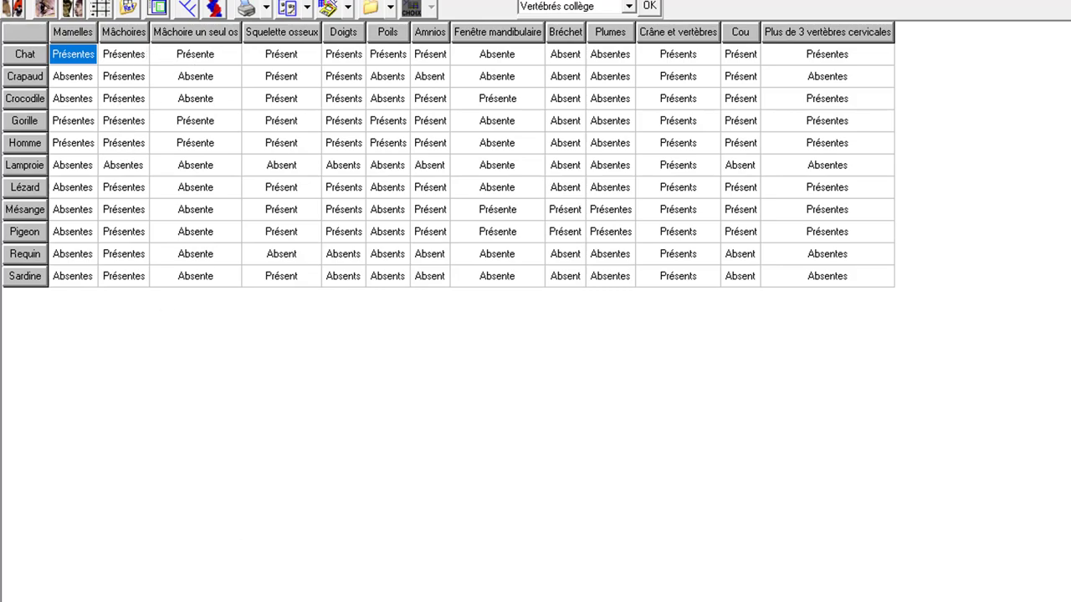
pyautogui.click(127, 10)
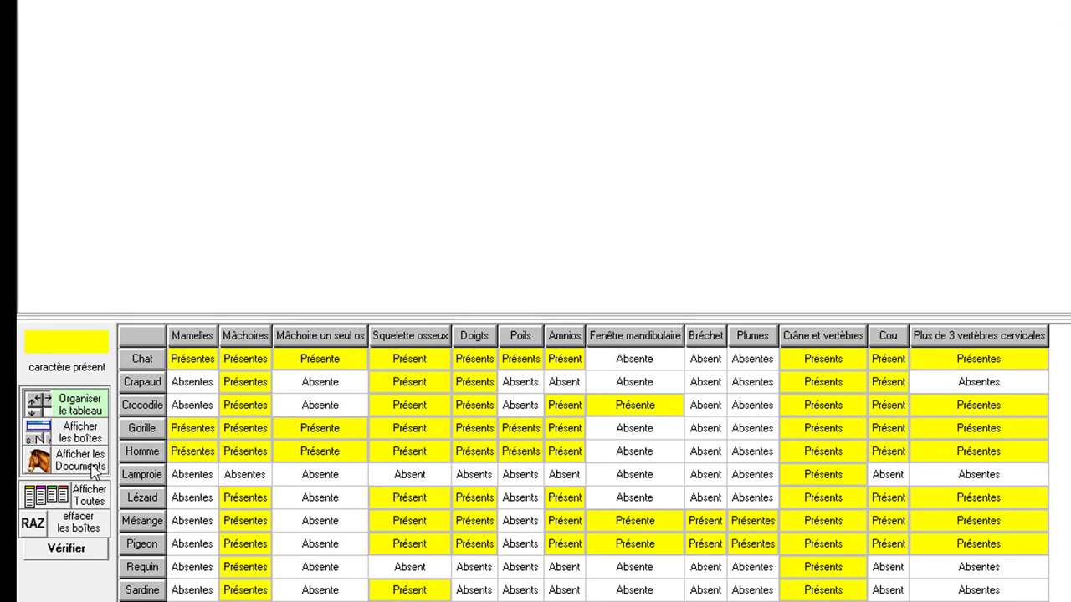
# Reorder the first columns of the classification table as Crâne et vertèbres, Mâchoires, Squelette osseux.
pyautogui.moveTo(842, 343); pyautogui.dragTo(163, 372)
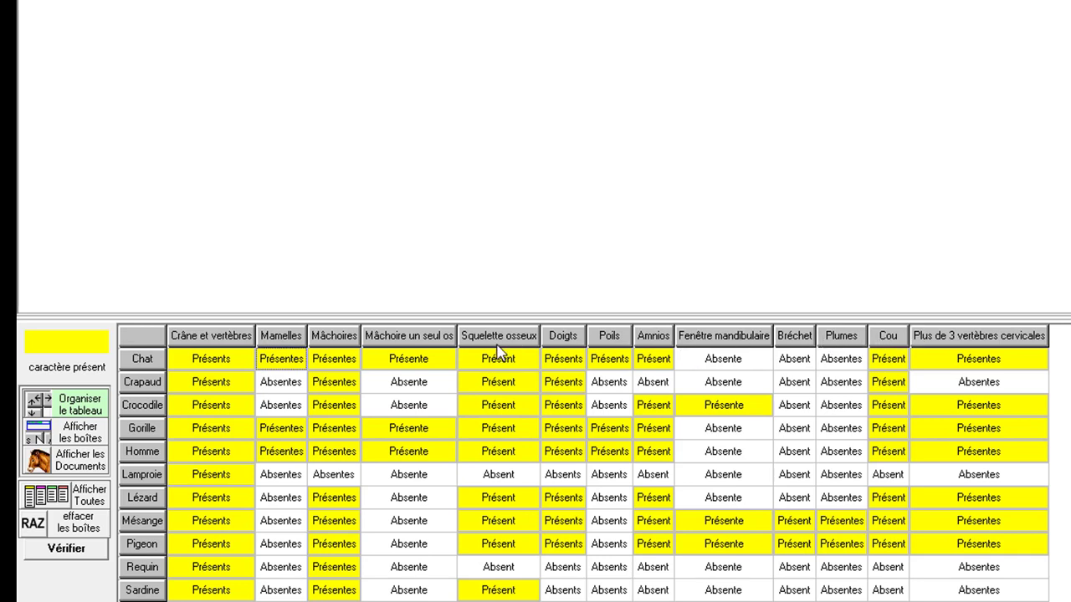
pyautogui.moveTo(532, 343); pyautogui.dragTo(268, 344)
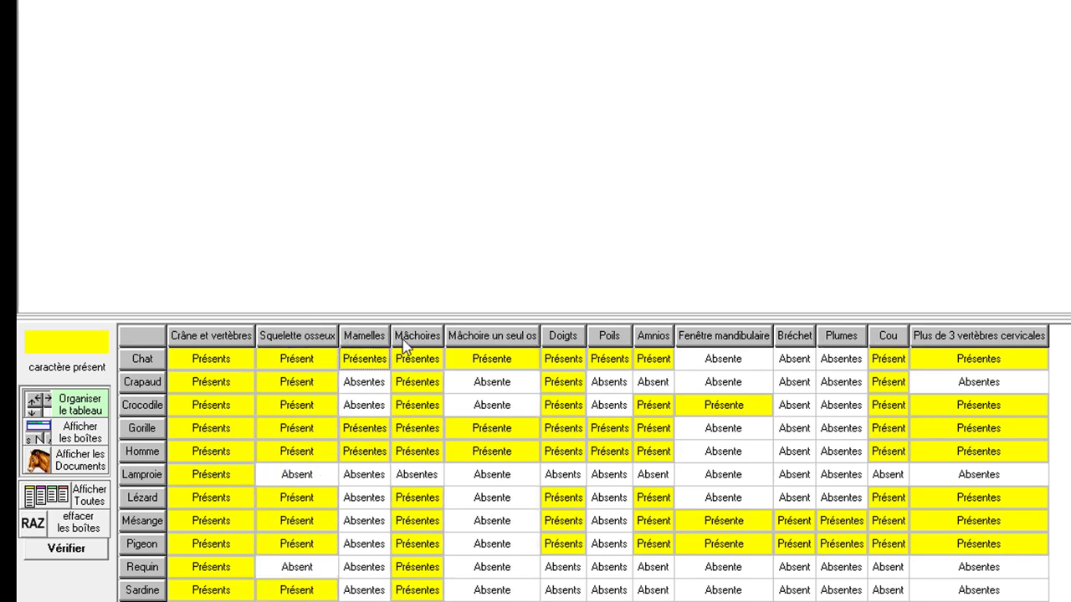
pyautogui.moveTo(426, 351); pyautogui.dragTo(278, 352)
# Arrange the columns following Squelette osseux as Doigts, Cou, Amnios and Plus de 3 vertèbres cervicales.
pyautogui.moveTo(891, 343); pyautogui.dragTo(331, 358)
pyautogui.moveTo(1006, 344); pyautogui.dragTo(476, 378)
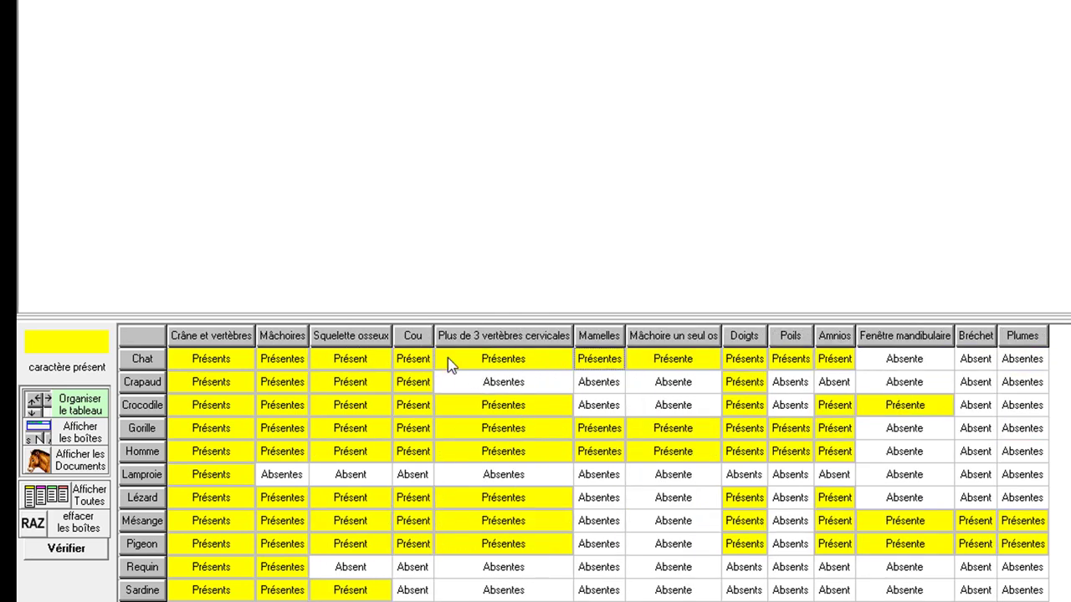
pyautogui.moveTo(744, 336); pyautogui.dragTo(431, 363)
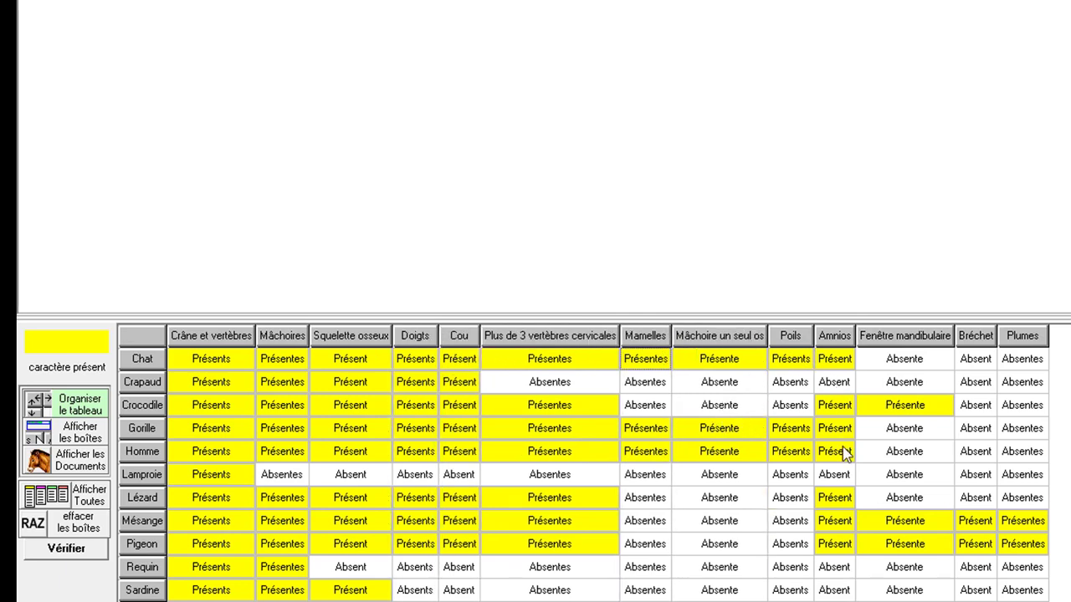
pyautogui.moveTo(847, 338); pyautogui.dragTo(523, 374)
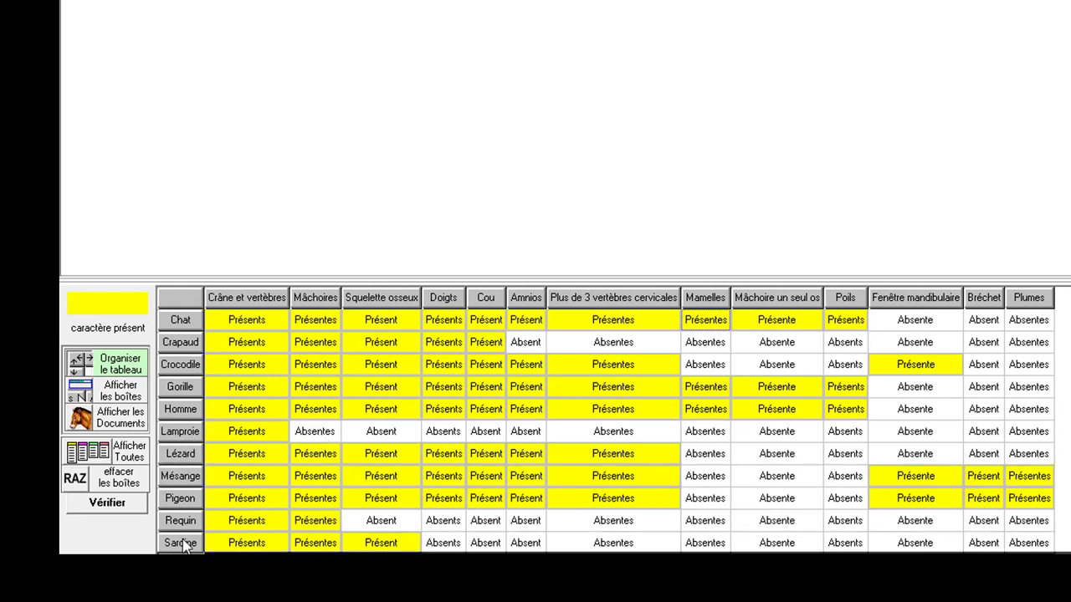
# Reorder the species rows so the table ends with Crocodile, Crapaud, Sardine, Requin and Lamproie.
pyautogui.moveTo(184, 543); pyautogui.dragTo(185, 542)
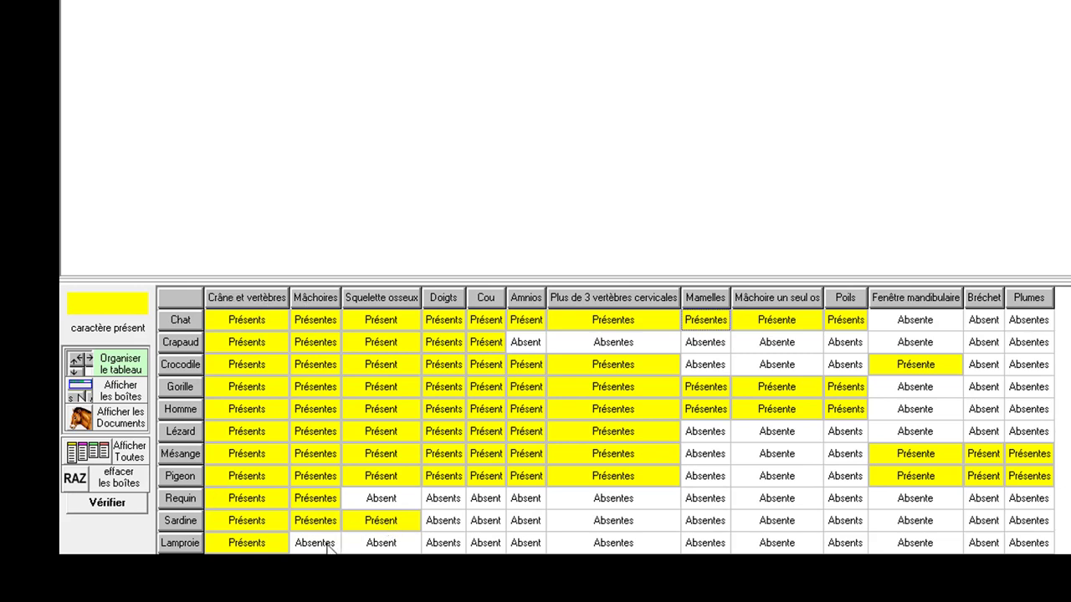
pyautogui.moveTo(186, 521); pyautogui.dragTo(184, 506)
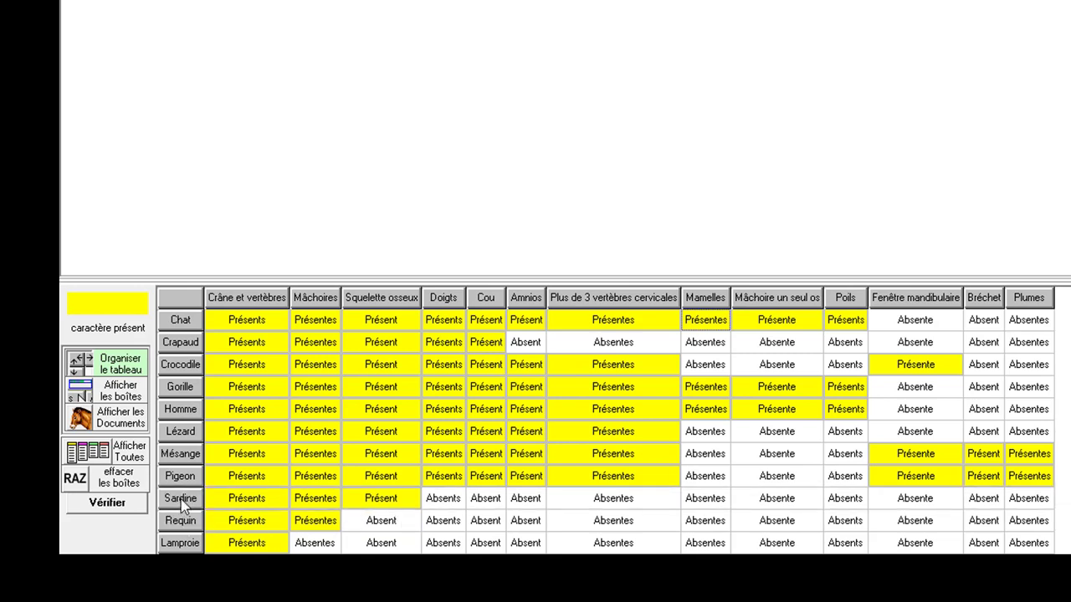
pyautogui.moveTo(194, 346); pyautogui.dragTo(158, 471)
pyautogui.moveTo(187, 352); pyautogui.dragTo(161, 453)
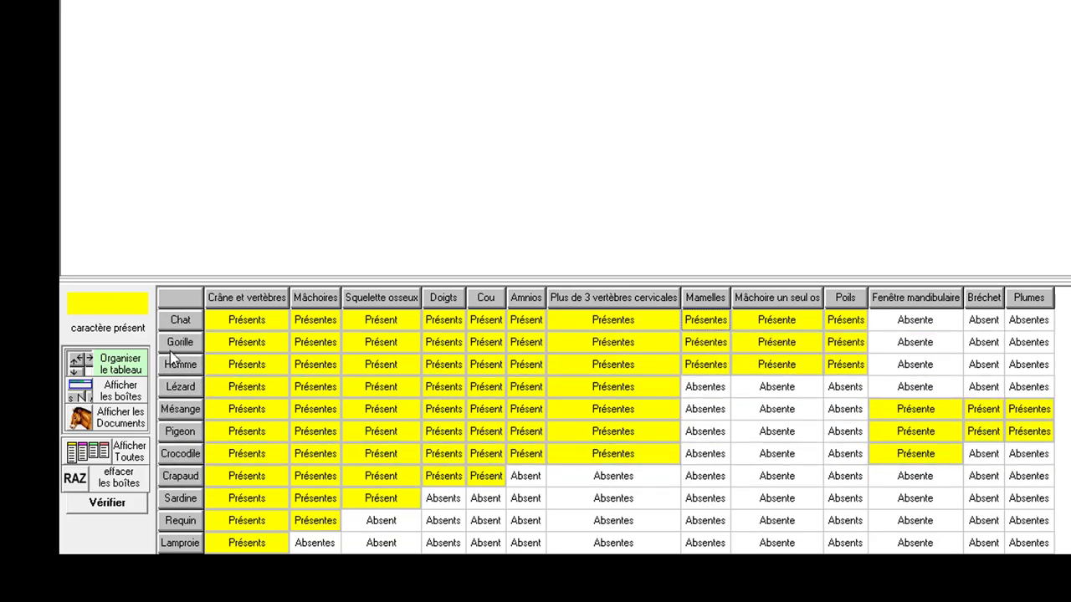
# Move the Lézard row below Crocodile, and switch the activity from organising the table to displaying the boxes.
pyautogui.moveTo(191, 399); pyautogui.dragTo(186, 441)
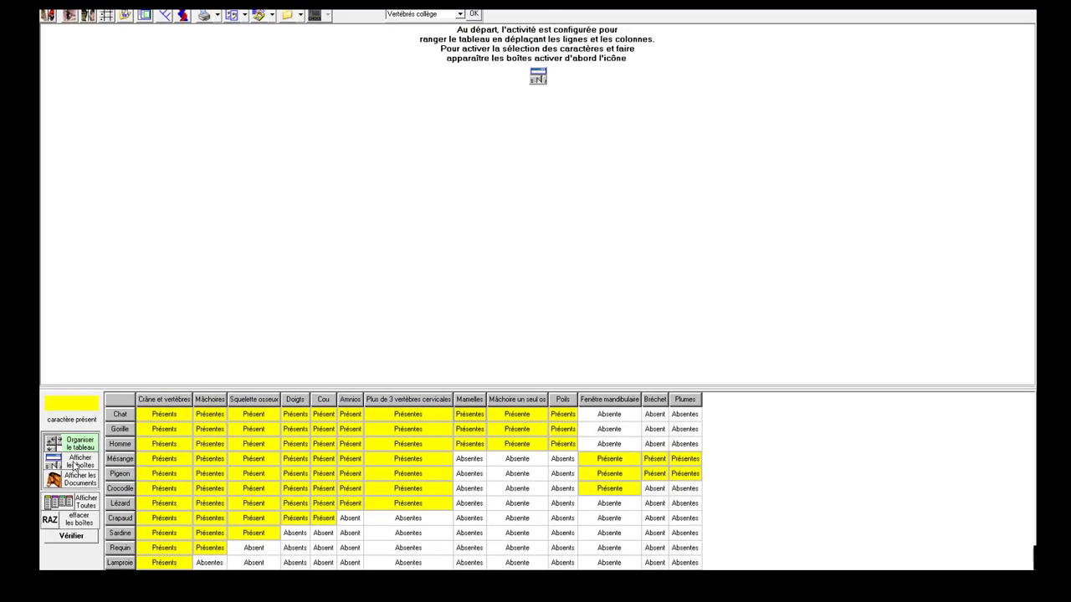
pyautogui.click(73, 465)
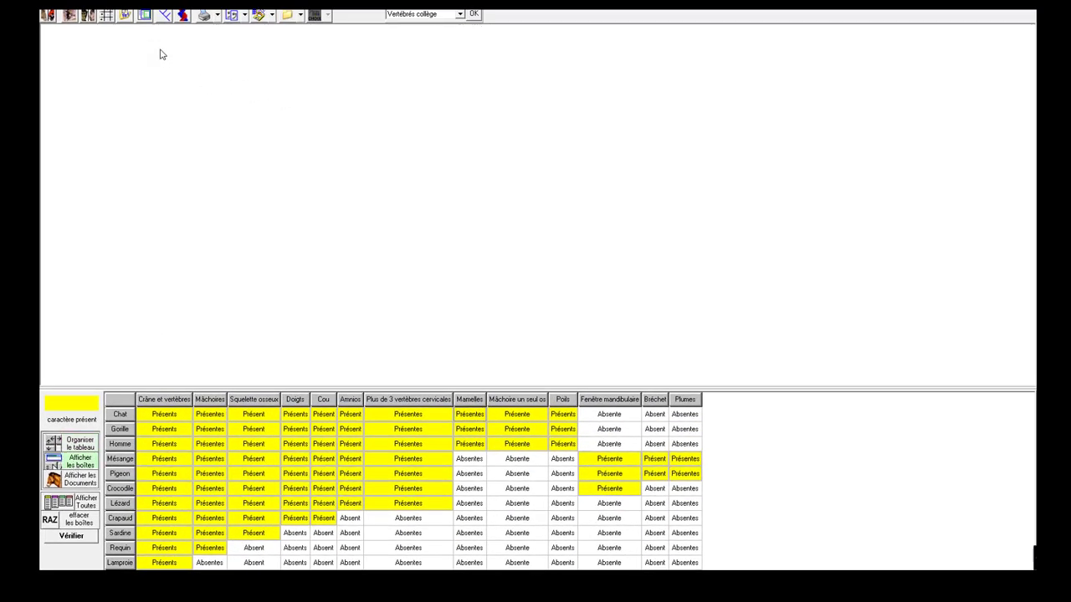
# Create boxes for Crâne et vertèbres, Mâchoires and Squelette osseux, nesting each one inside the preceding box.
pyautogui.click(175, 406)
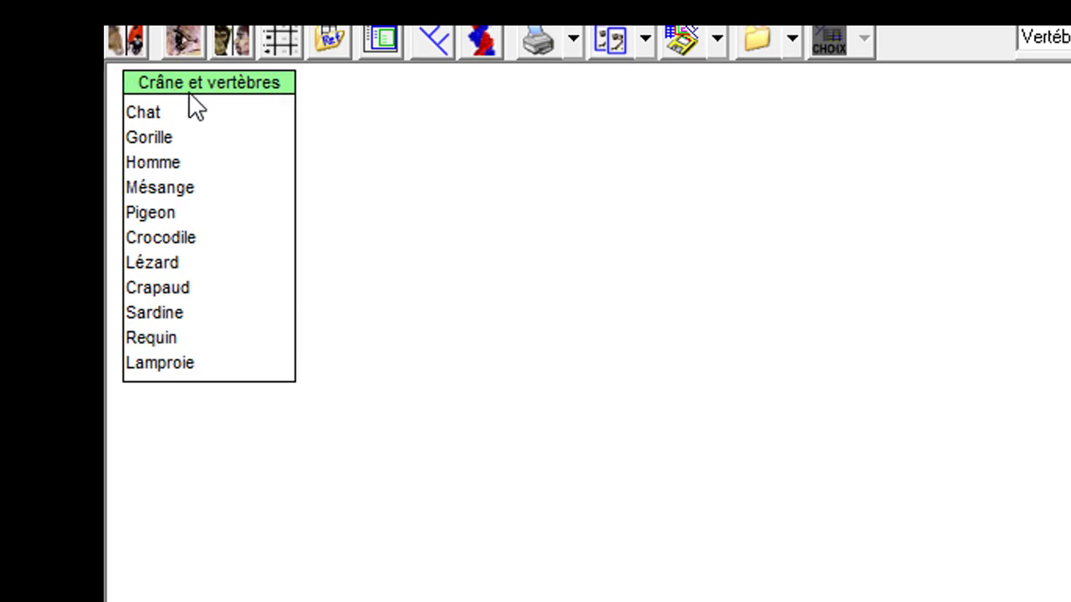
pyautogui.click(226, 406)
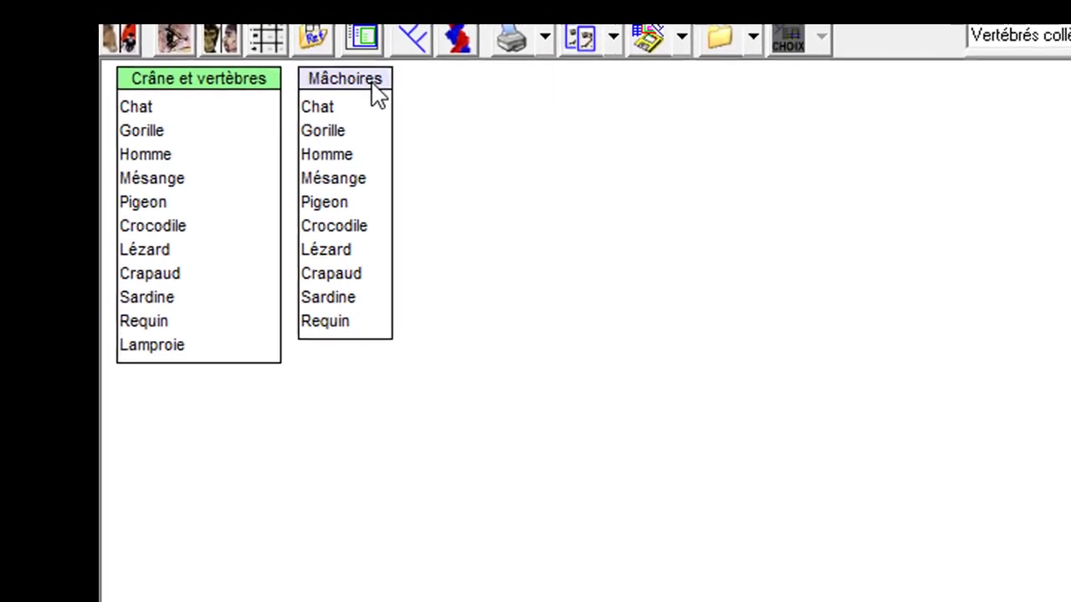
pyautogui.moveTo(356, 93); pyautogui.dragTo(260, 101)
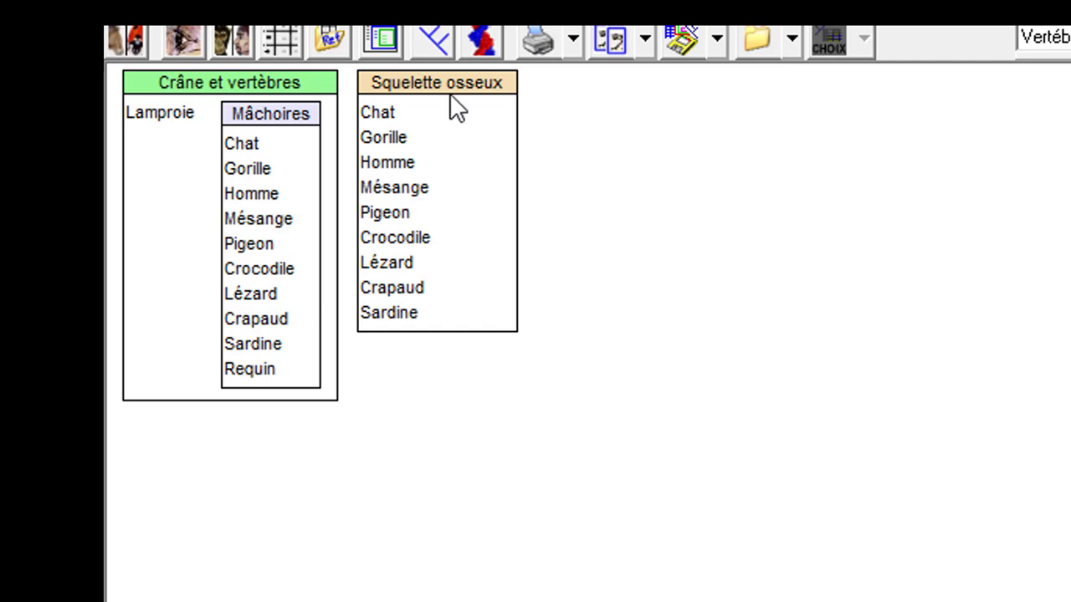
pyautogui.moveTo(458, 87); pyautogui.dragTo(276, 118)
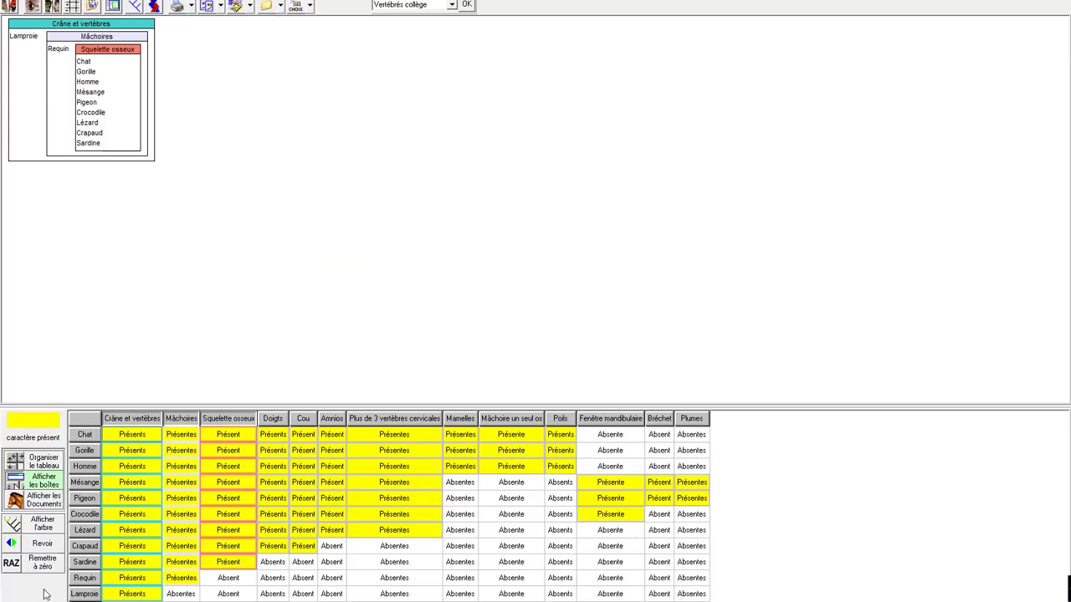
# Add Doigts and Cou as one shared nested box, with Amnios and Plus de 3 vertèbres cervicales sharing a box inside it.
pyautogui.click(277, 423)
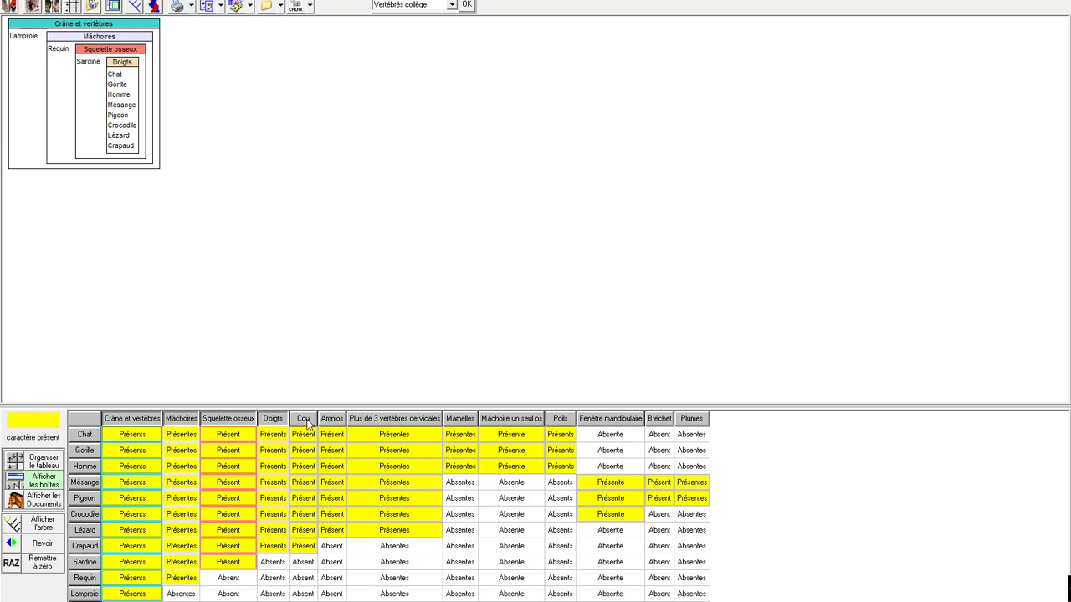
pyautogui.click(305, 421)
pyautogui.click(332, 422)
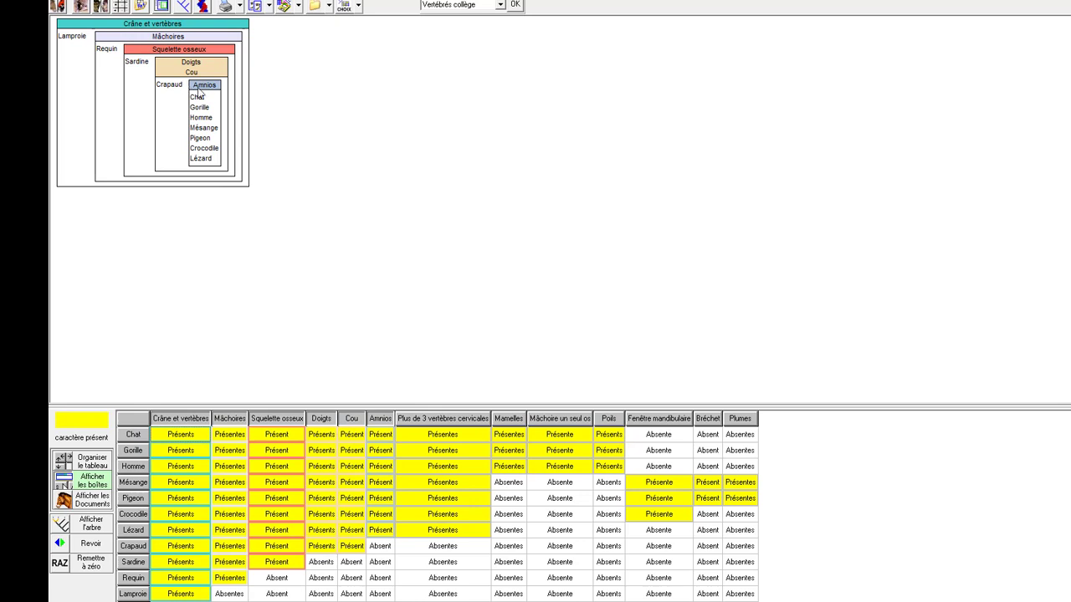
pyautogui.click(448, 424)
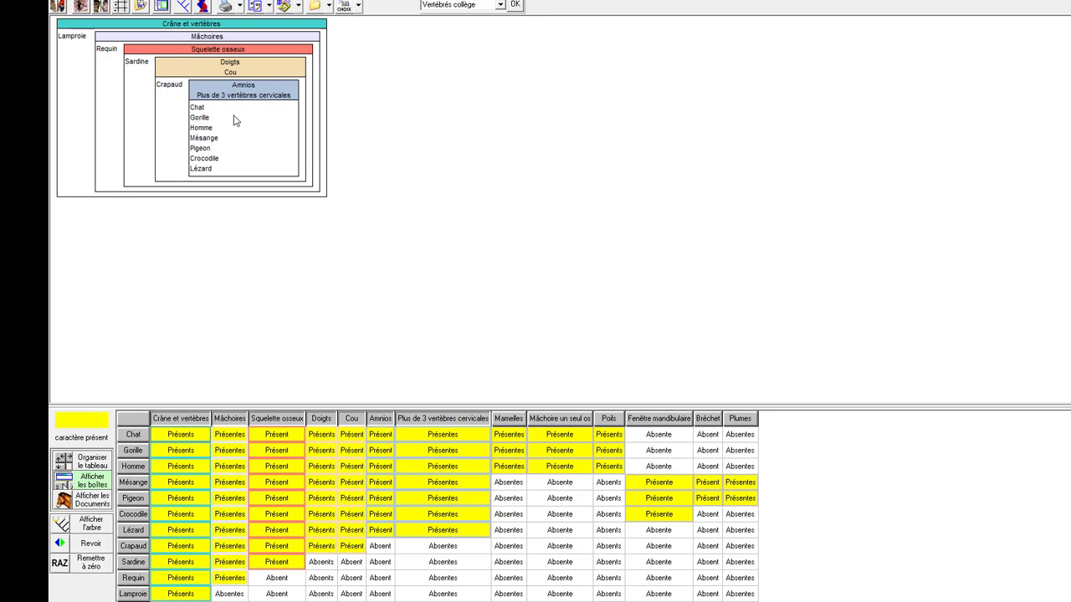
# Within the Amnios box, group species by Mamelles, Mâchoire un seul os and Poils, and separately by Fenêtre mandibulaire and Bréchet.
pyautogui.click(510, 420)
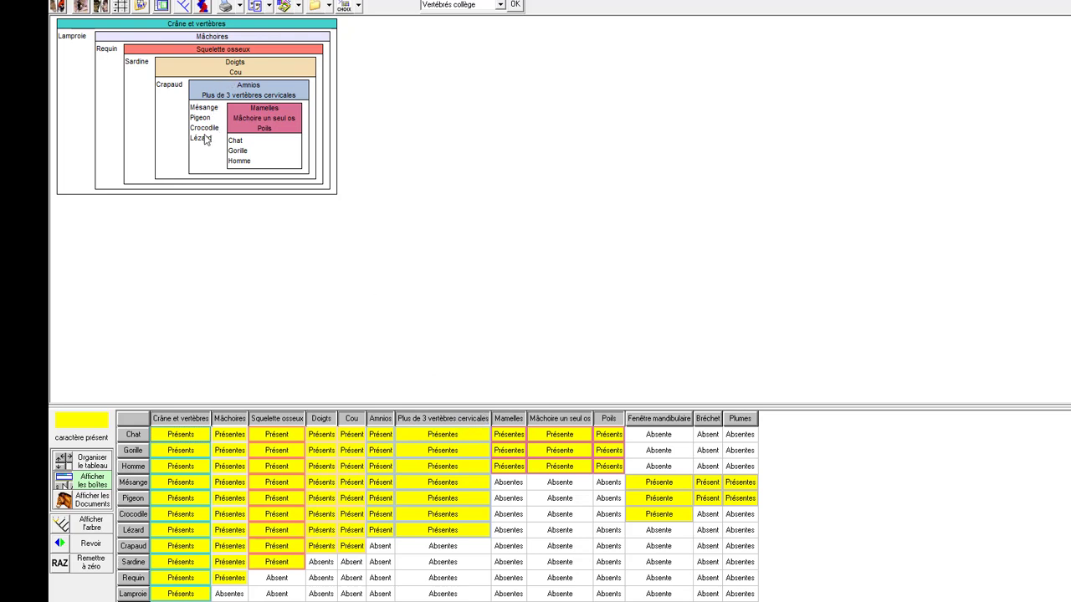
pyautogui.click(663, 421)
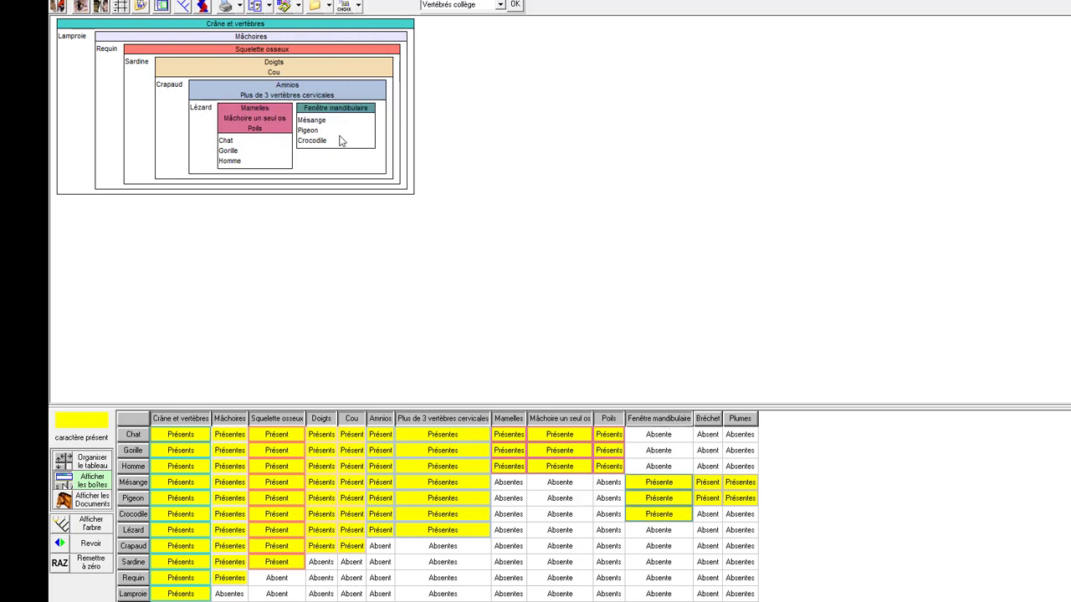
pyautogui.click(652, 421)
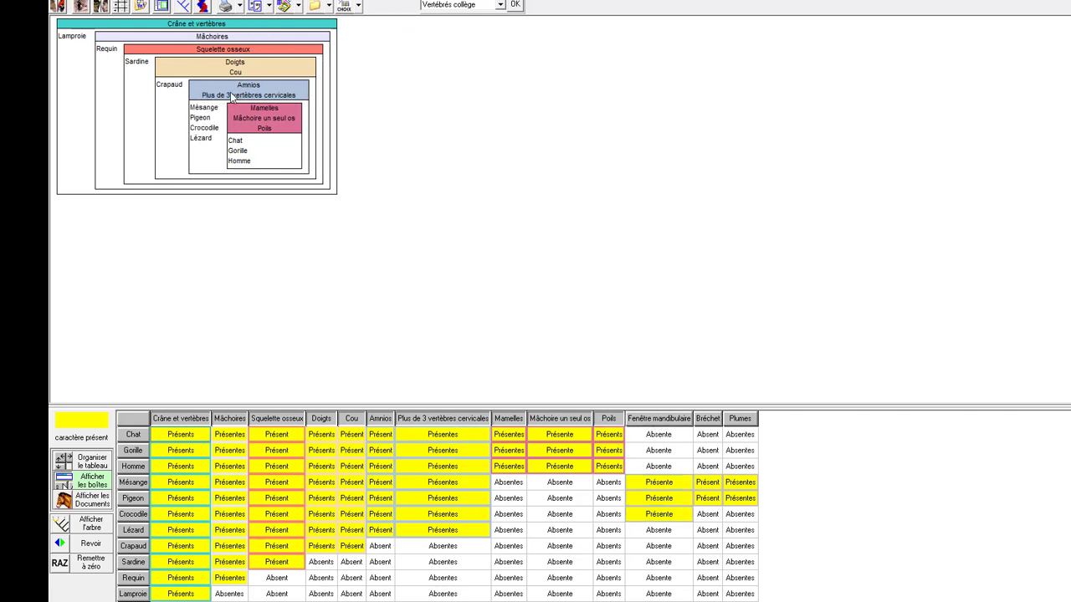
pyautogui.click(666, 422)
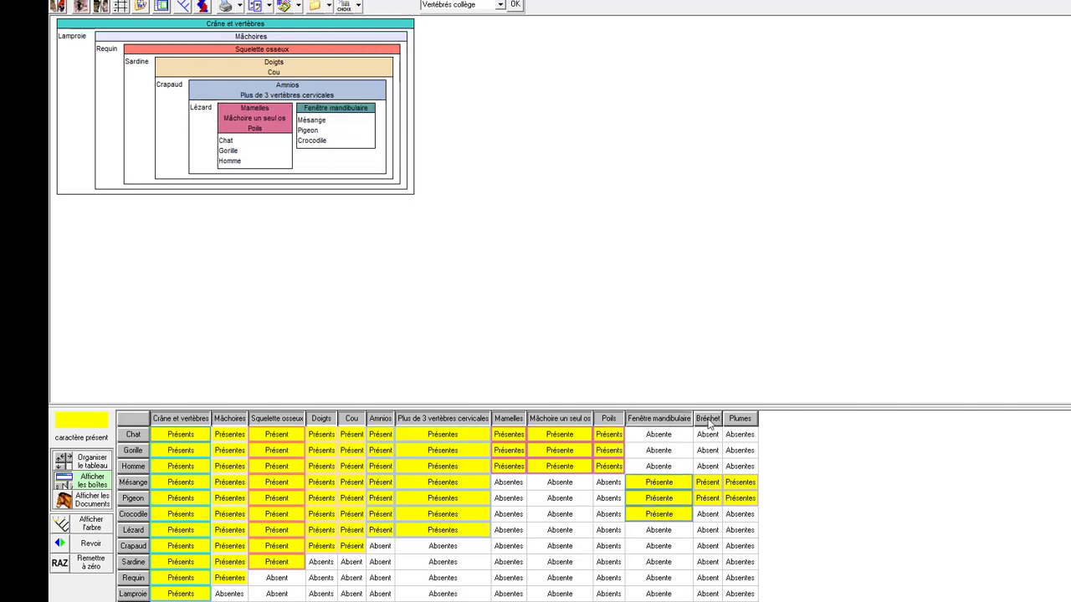
pyautogui.click(707, 419)
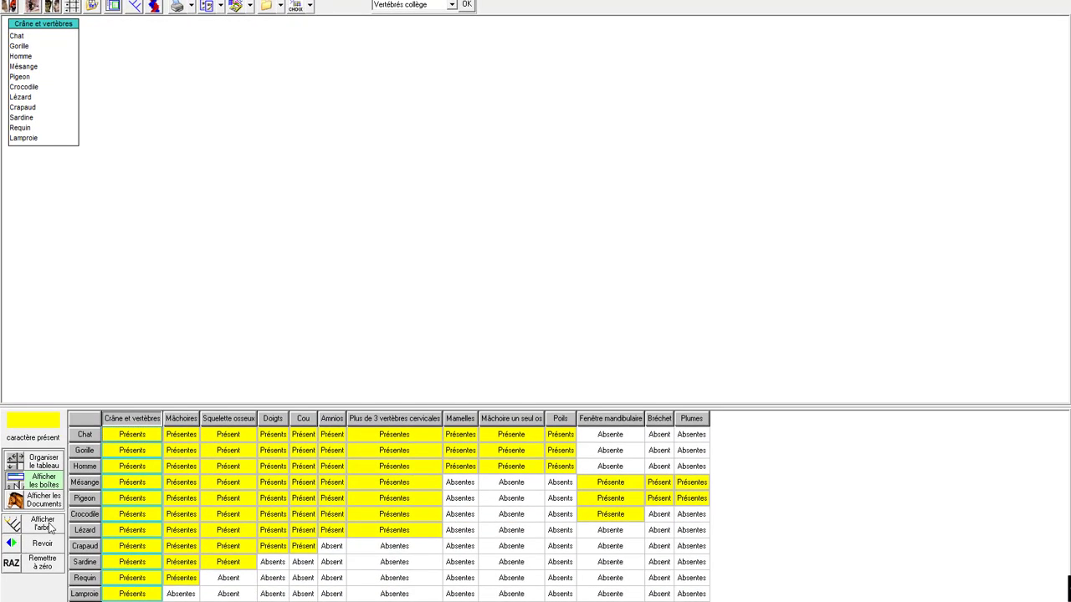
# Display the tree beside the boxes and add the characters Mâchoires, Squelette osseux, Doigts, Cou, Amnios and Plus de 3 vertèbres cervicales.
pyautogui.click(42, 529)
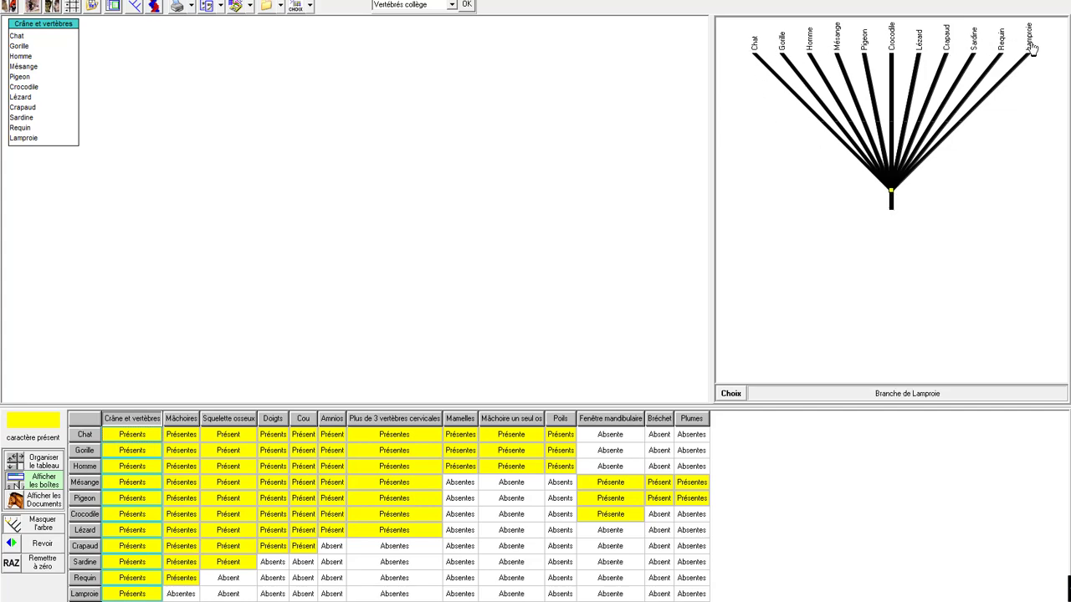
pyautogui.click(186, 442)
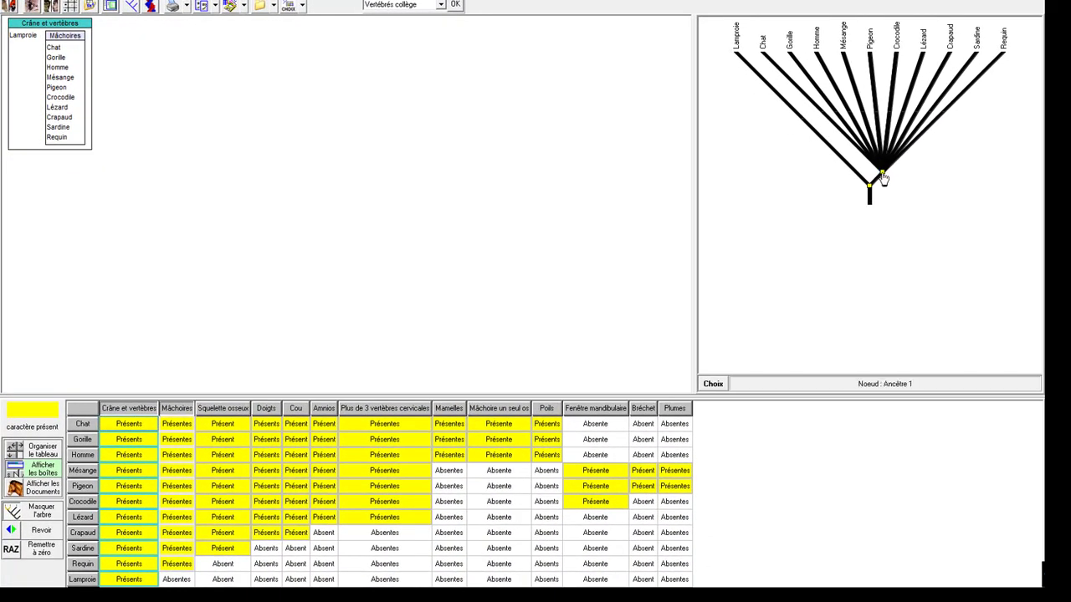
pyautogui.click(210, 409)
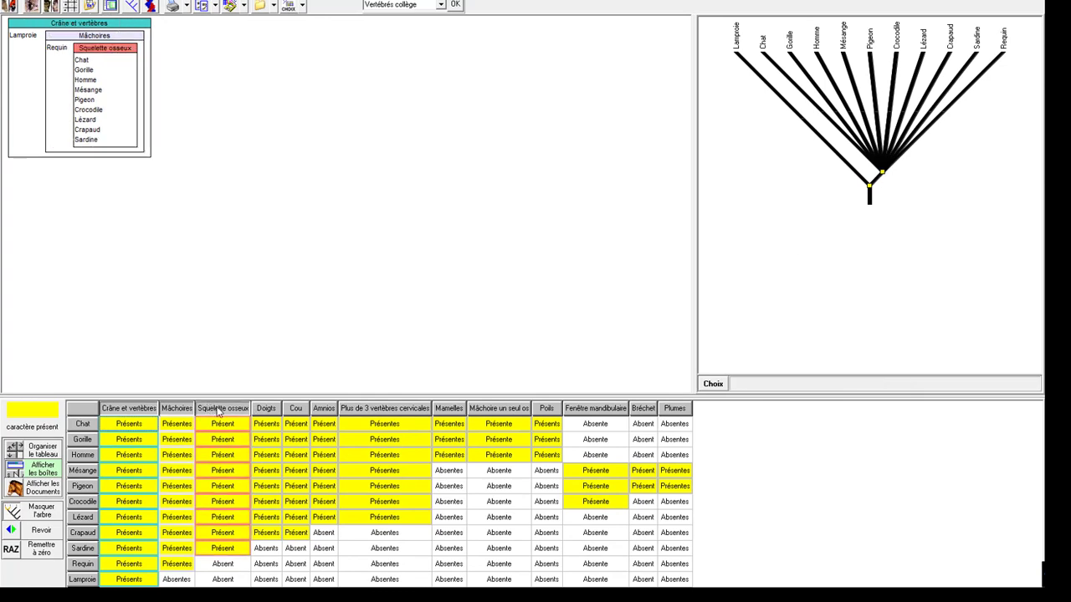
pyautogui.click(266, 409)
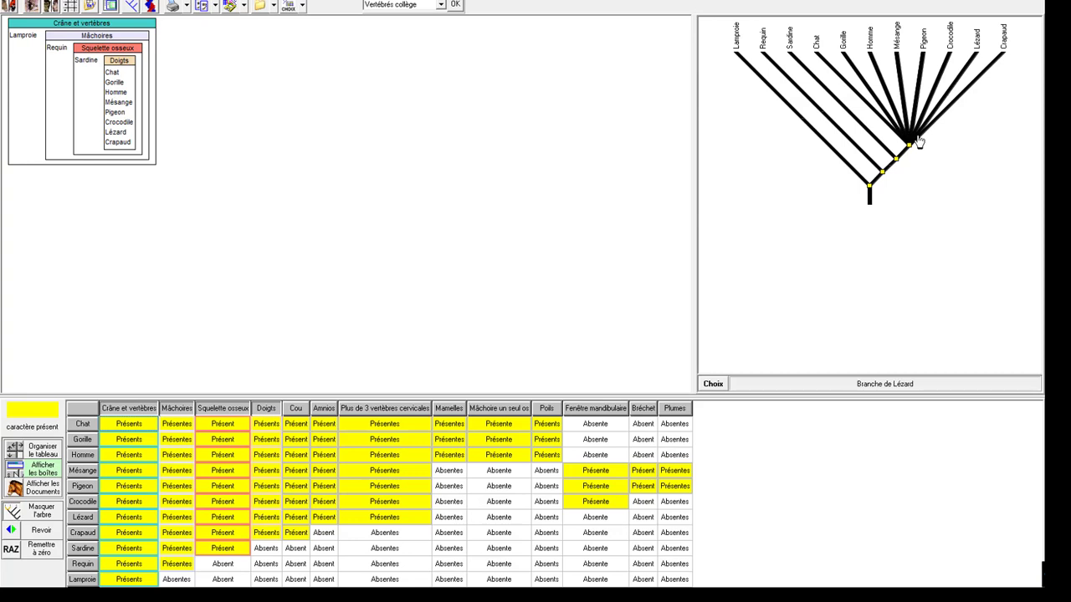
pyautogui.click(297, 409)
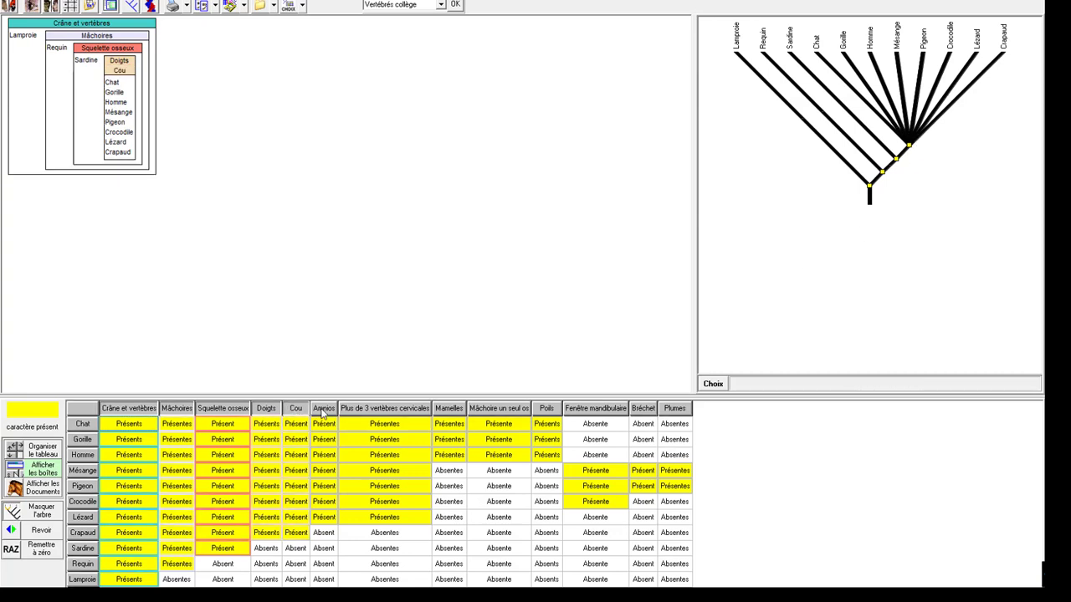
pyautogui.click(325, 409)
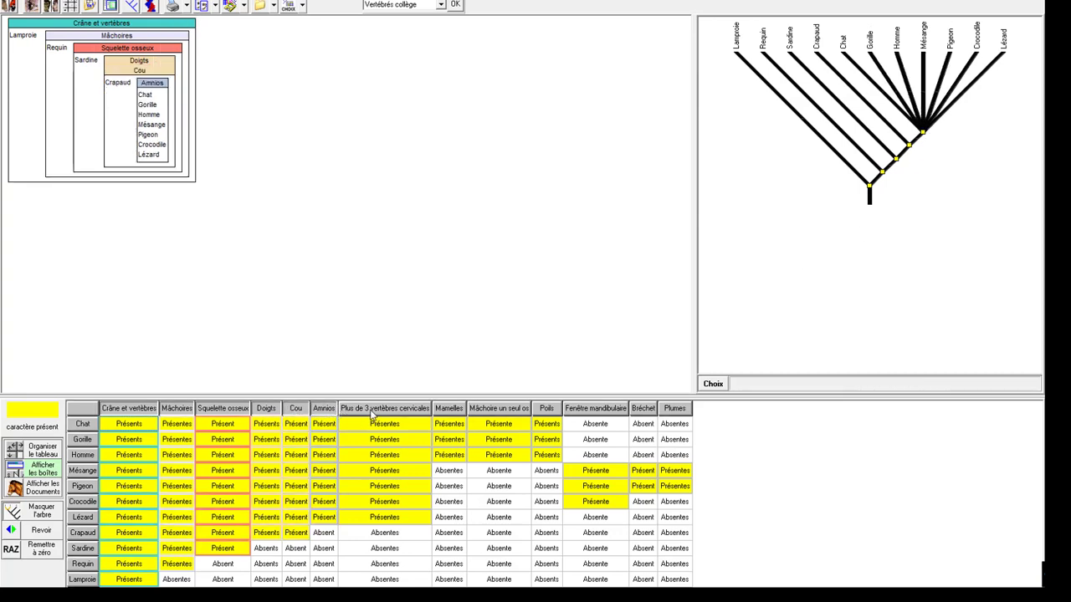
pyautogui.click(372, 409)
# Complete the boxes and tree with Mamelles, Mâchoire un seul os, Poils, Fenêtre mandibulaire, Bréchet and Plumes.
pyautogui.click(460, 409)
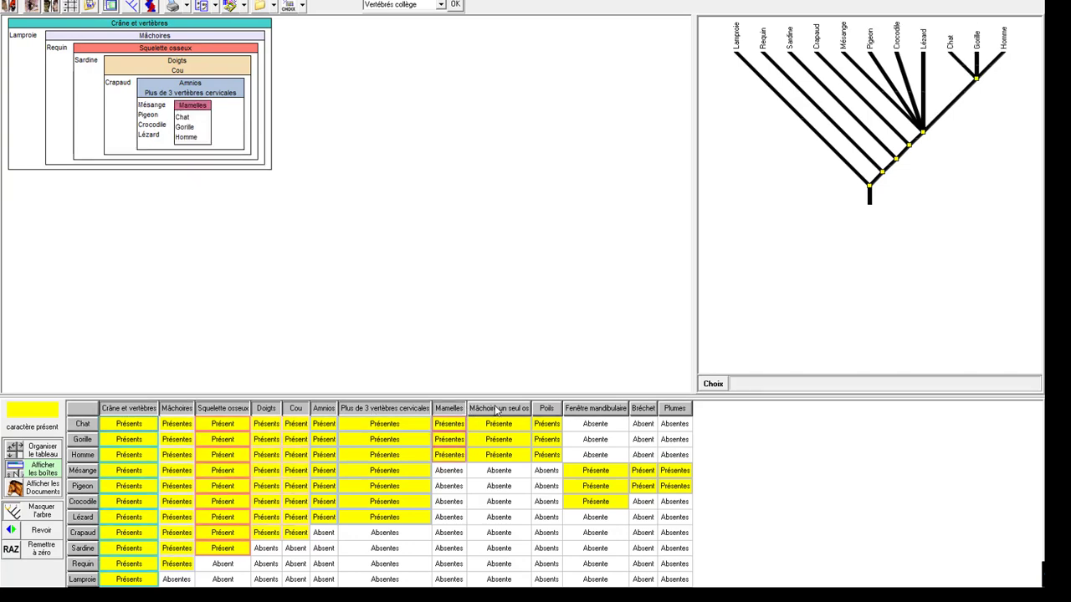
pyautogui.click(505, 409)
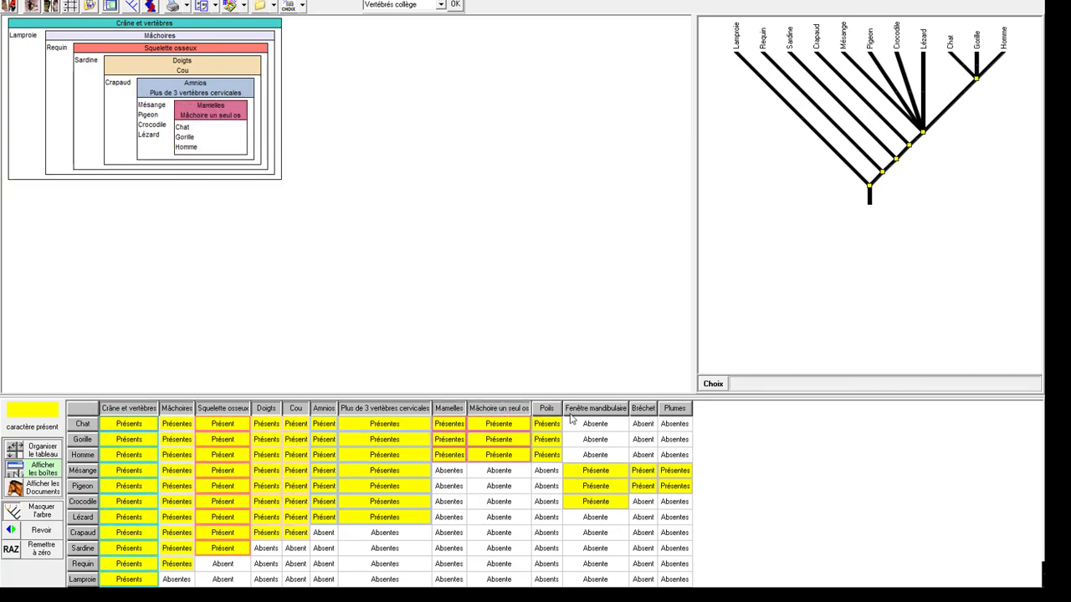
pyautogui.click(545, 410)
pyautogui.click(594, 409)
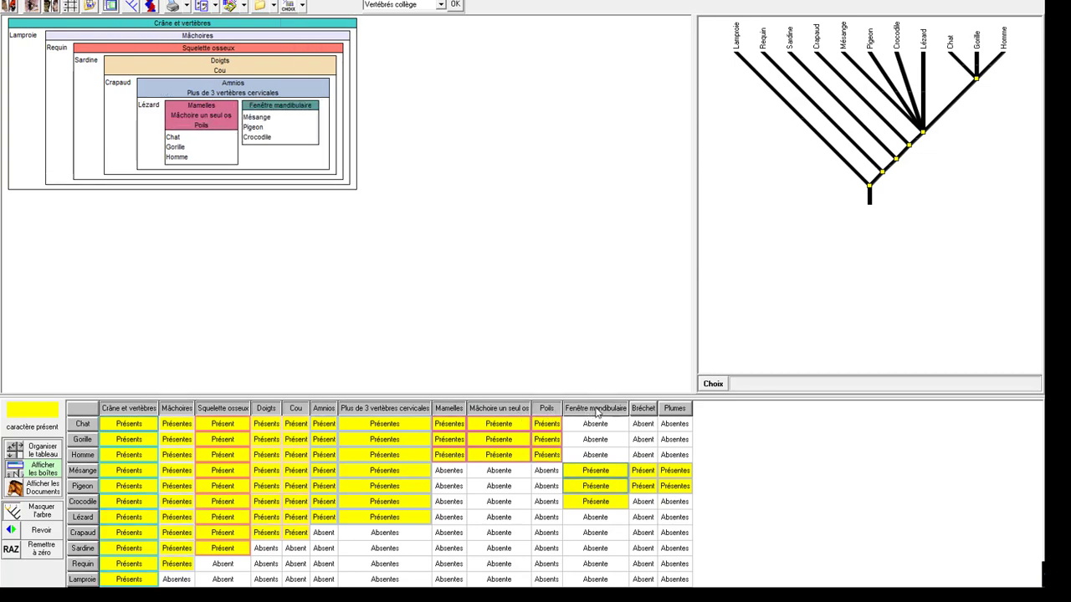
pyautogui.click(646, 409)
pyautogui.click(674, 409)
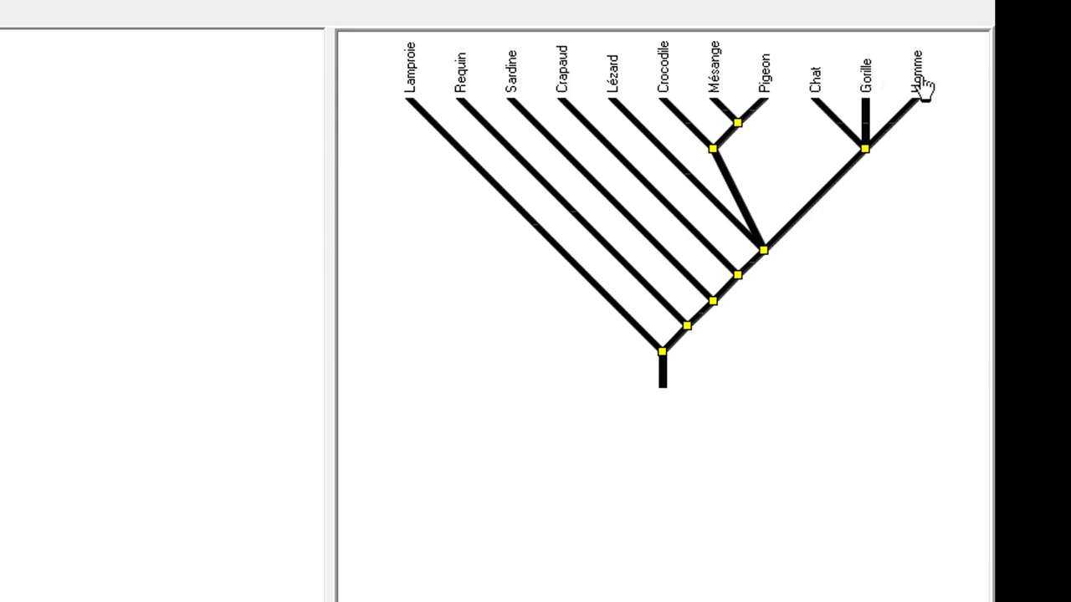
# Examine the characters of the Crocodile–Mésange–Pigeon ancestor and of the ancestor shared with Lézard and the mammals, and close the character window.
pyautogui.click(712, 150)
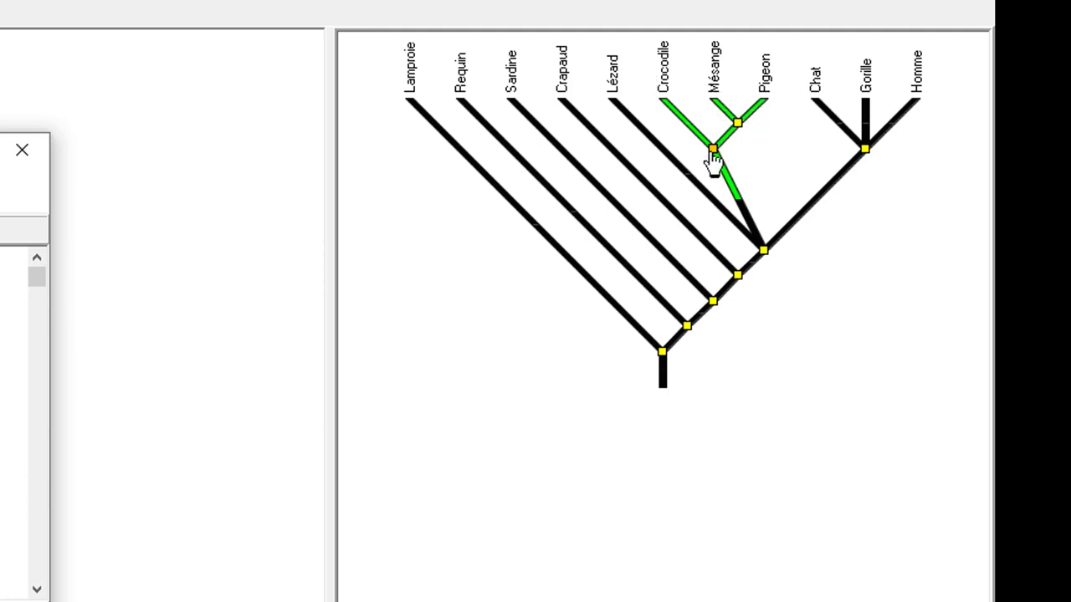
pyautogui.moveTo(663, 81); pyautogui.dragTo(763, 253)
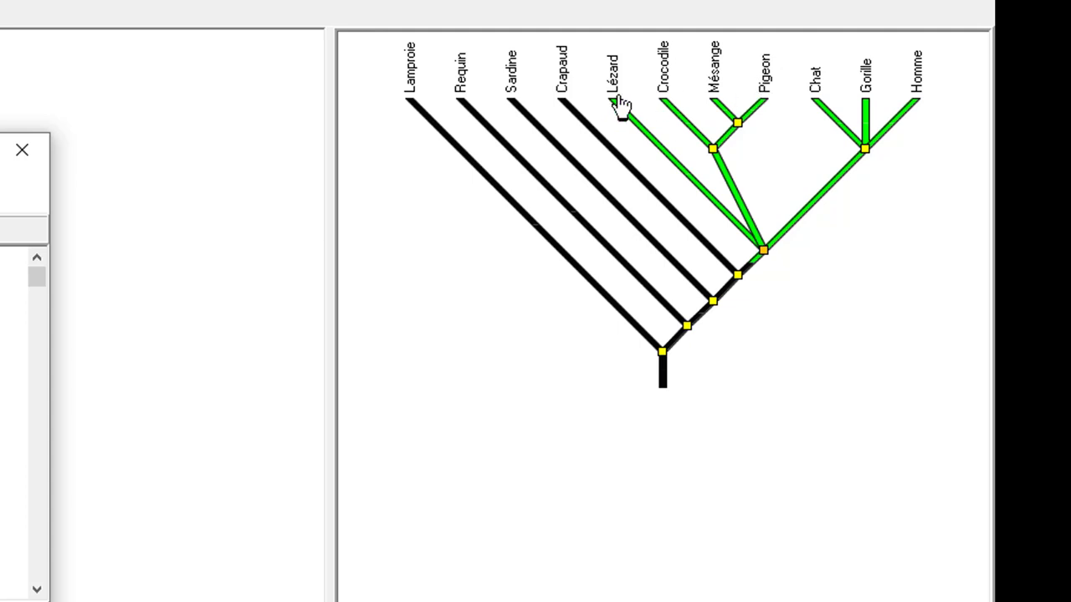
pyautogui.click(712, 148)
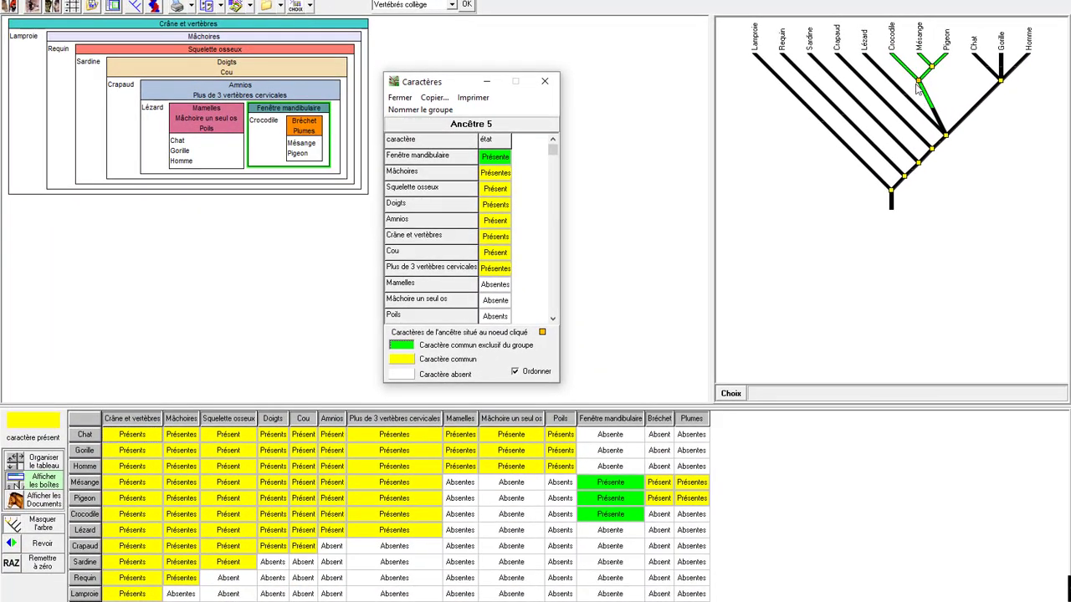
pyautogui.click(546, 84)
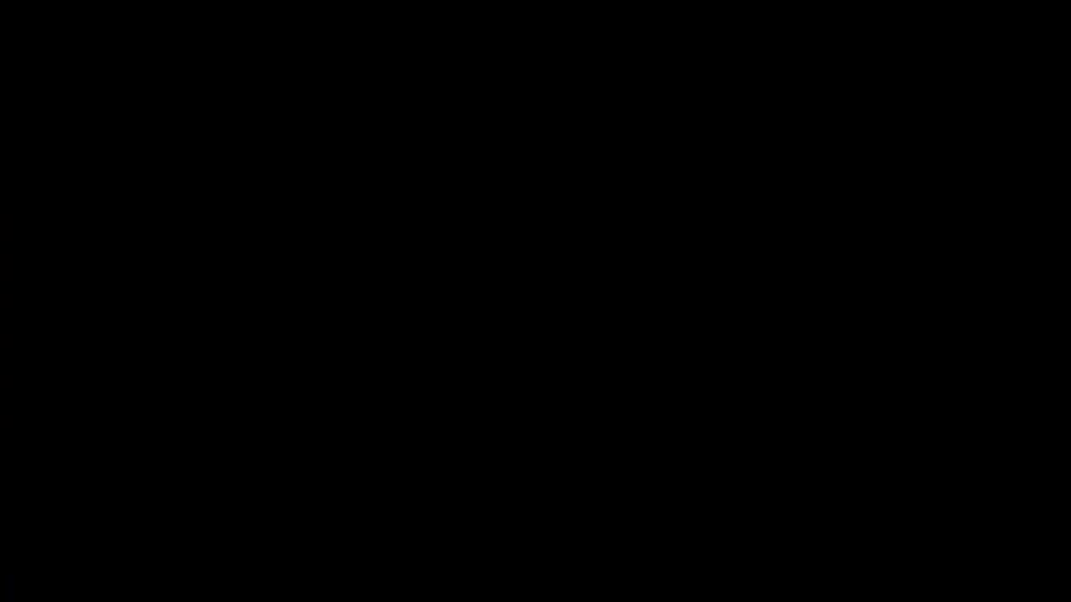